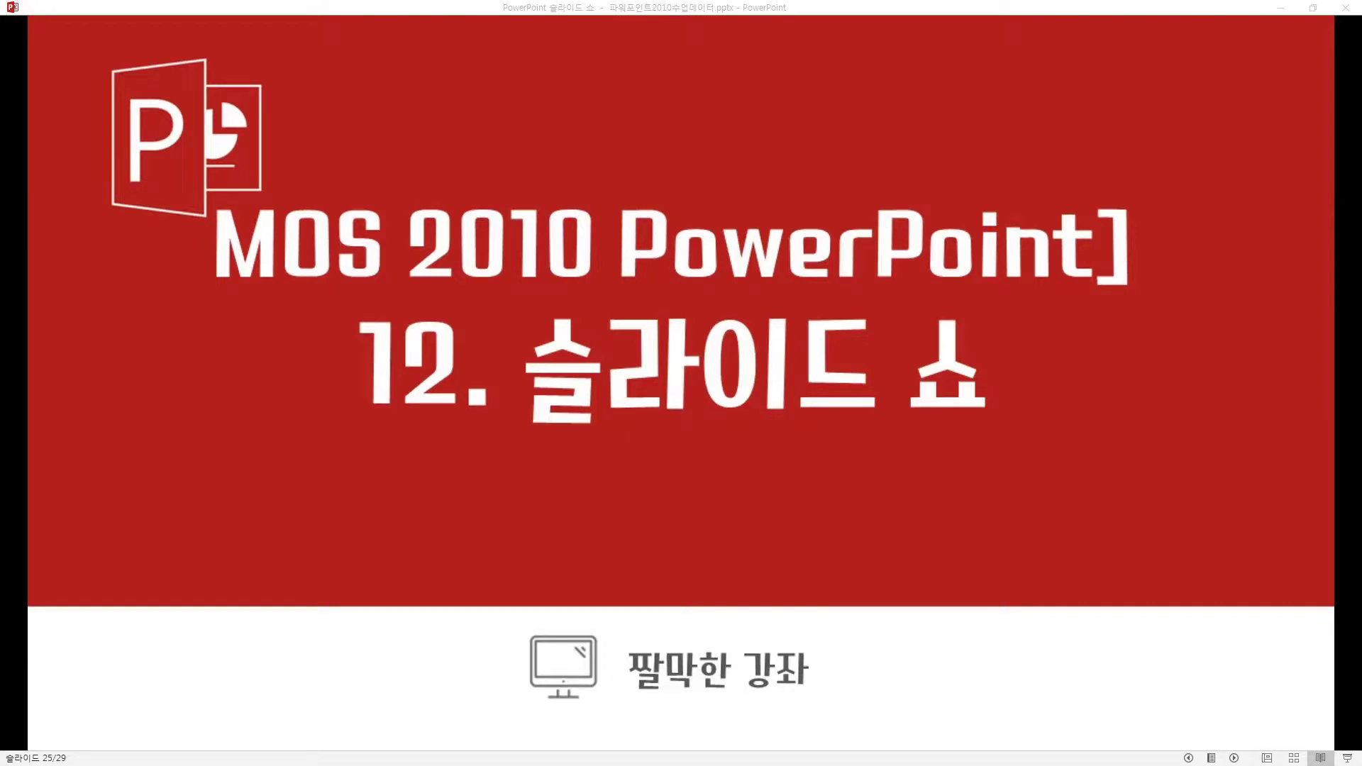
- Advance the lecture deck to the task-list slide, then switch to 12.pptx in PowerPoint
{"action": "left_click", "coordinate": [604, 491]}
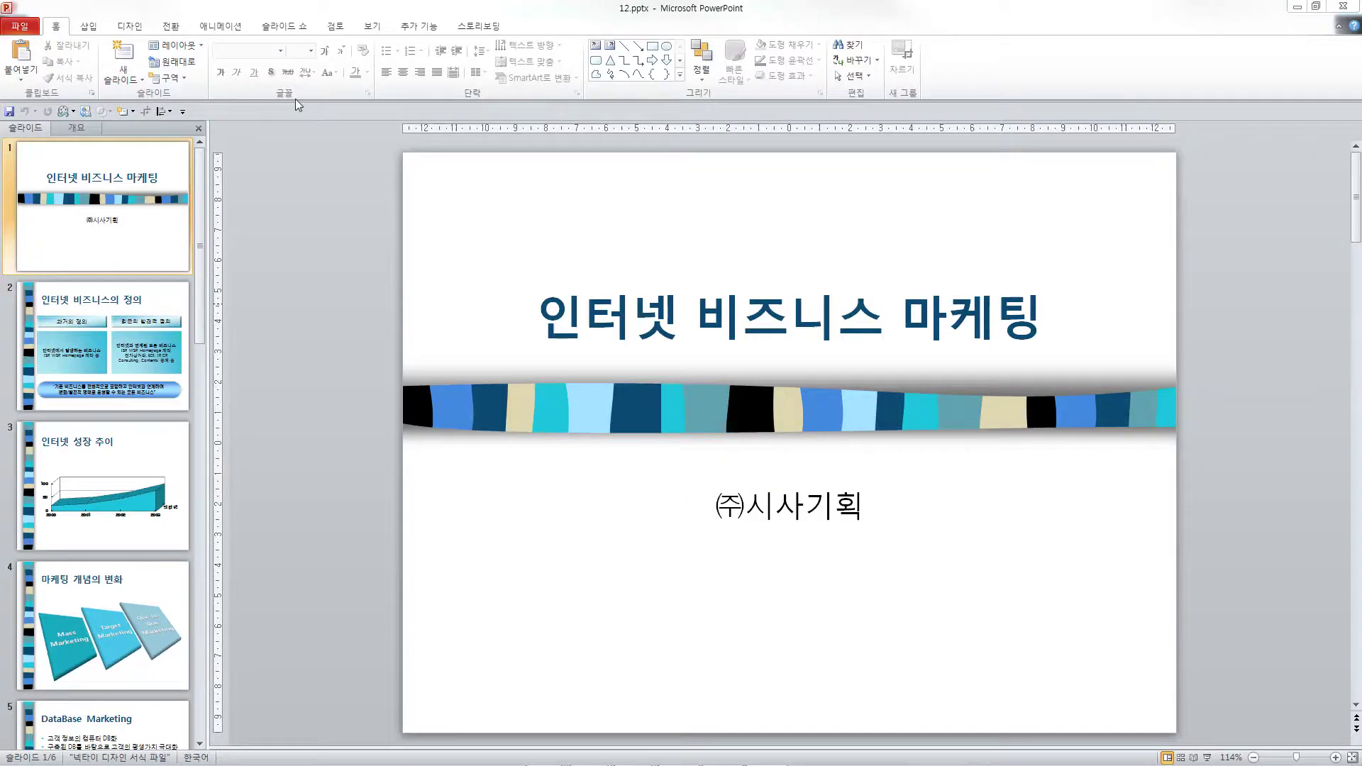
{"action": "left_click", "coordinate": [283, 27]}
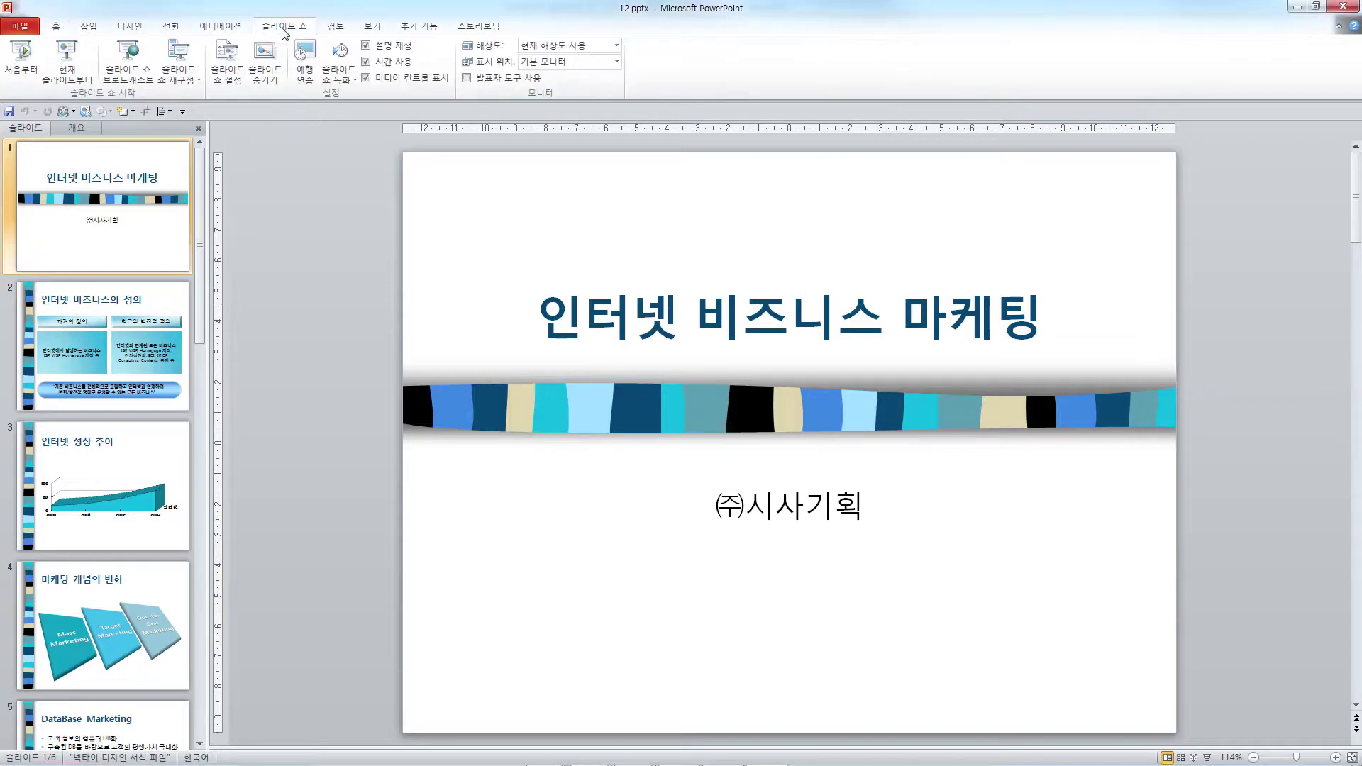
- Define a new custom show named '간단소개' holding slides 1, 3, 5 and 6
{"action": "left_click", "coordinate": [183, 68]}
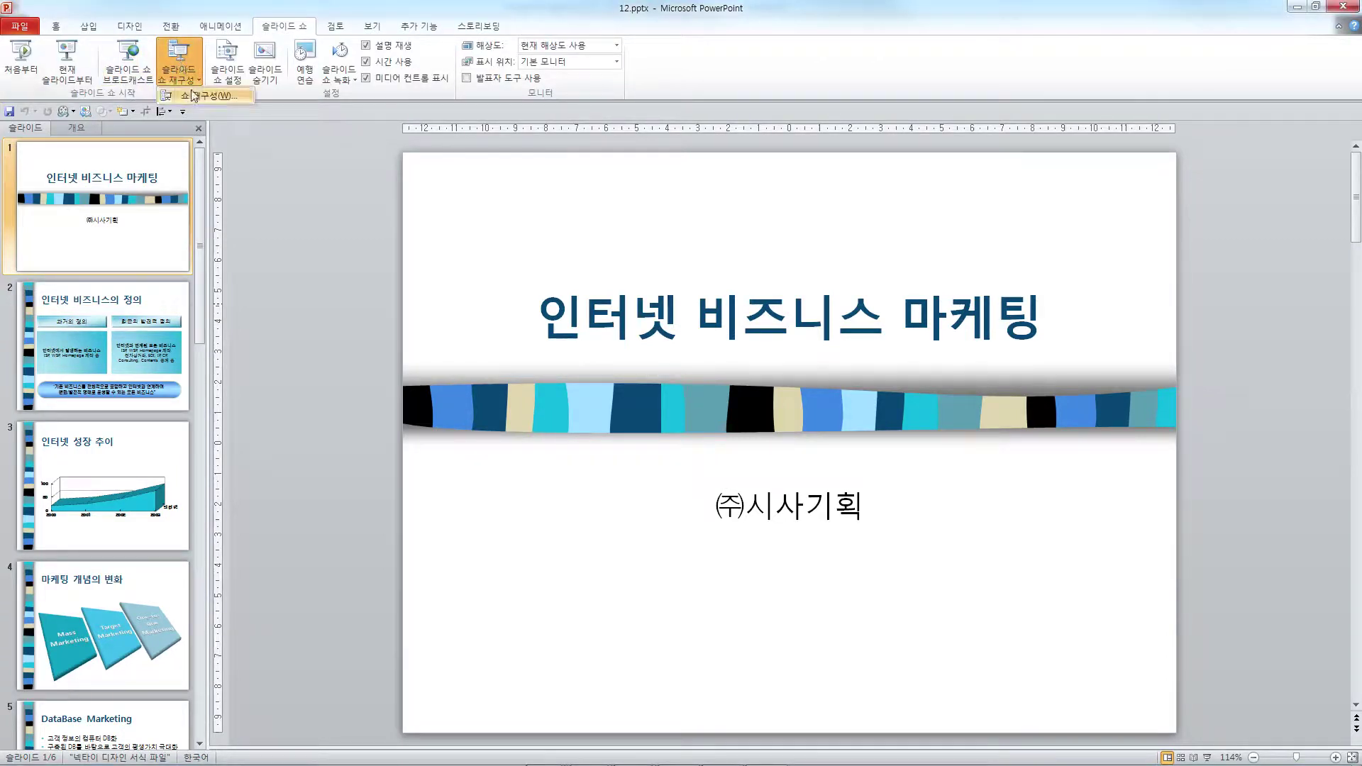
{"action": "left_click", "coordinate": [195, 97]}
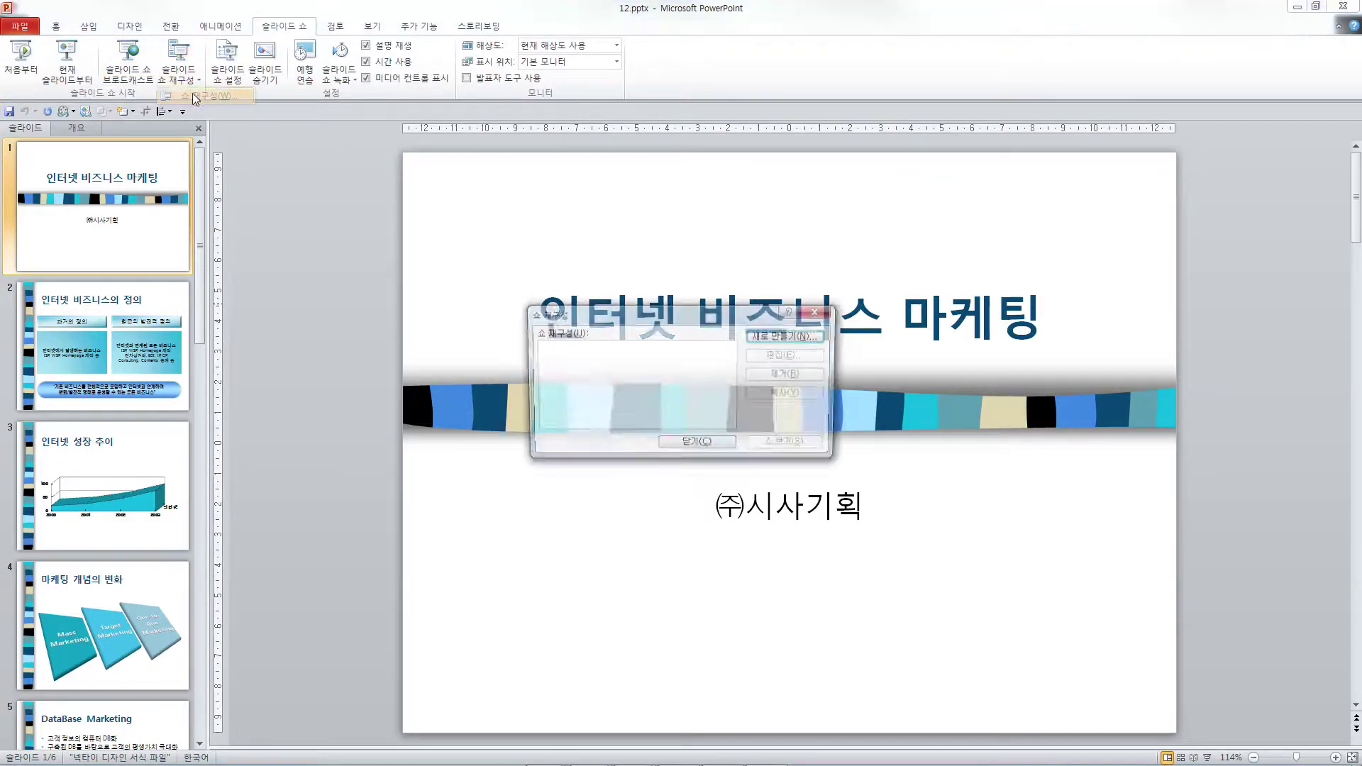
{"action": "left_click", "coordinate": [784, 336]}
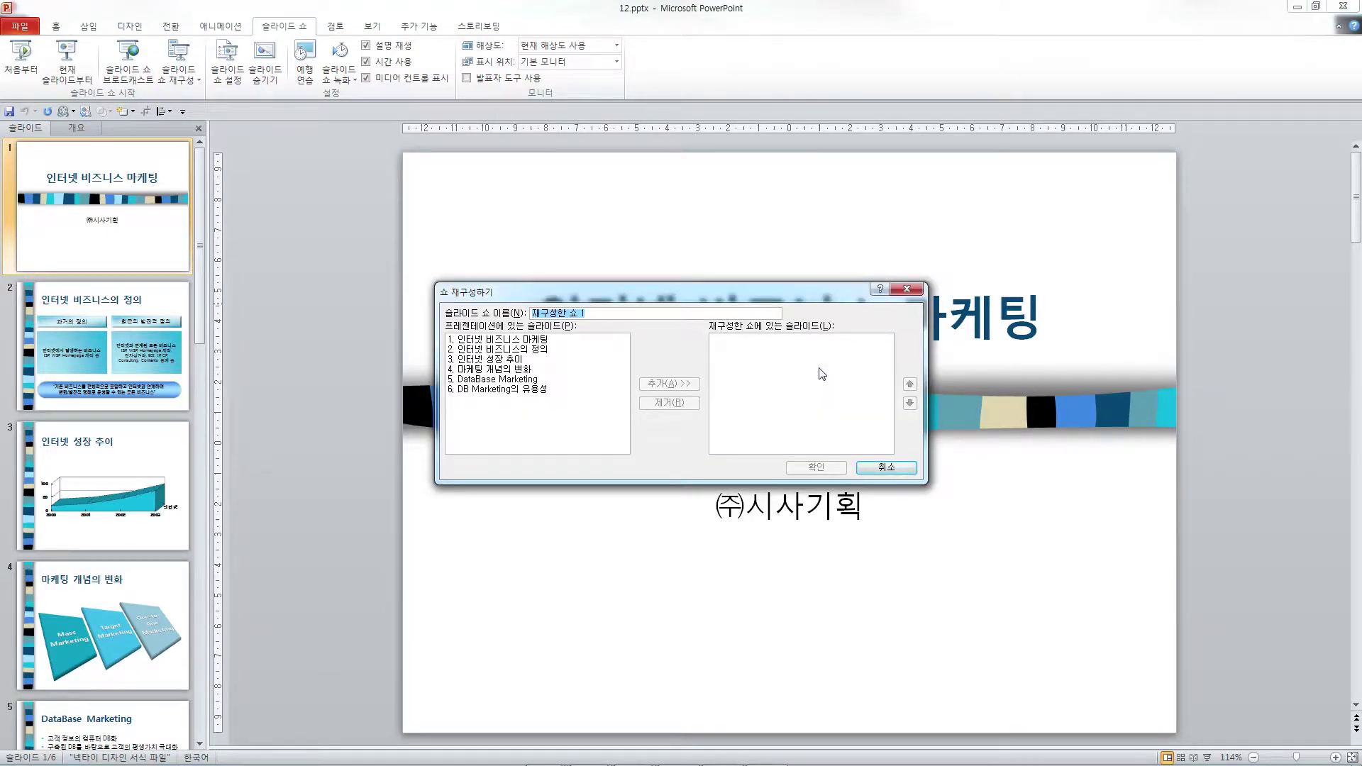
{"action": "type", "text": "rk"}
{"action": "type", "text": "간단ㅅ"}
{"action": "type", "text": "소개"}
{"action": "left_click", "coordinate": [504, 339]}
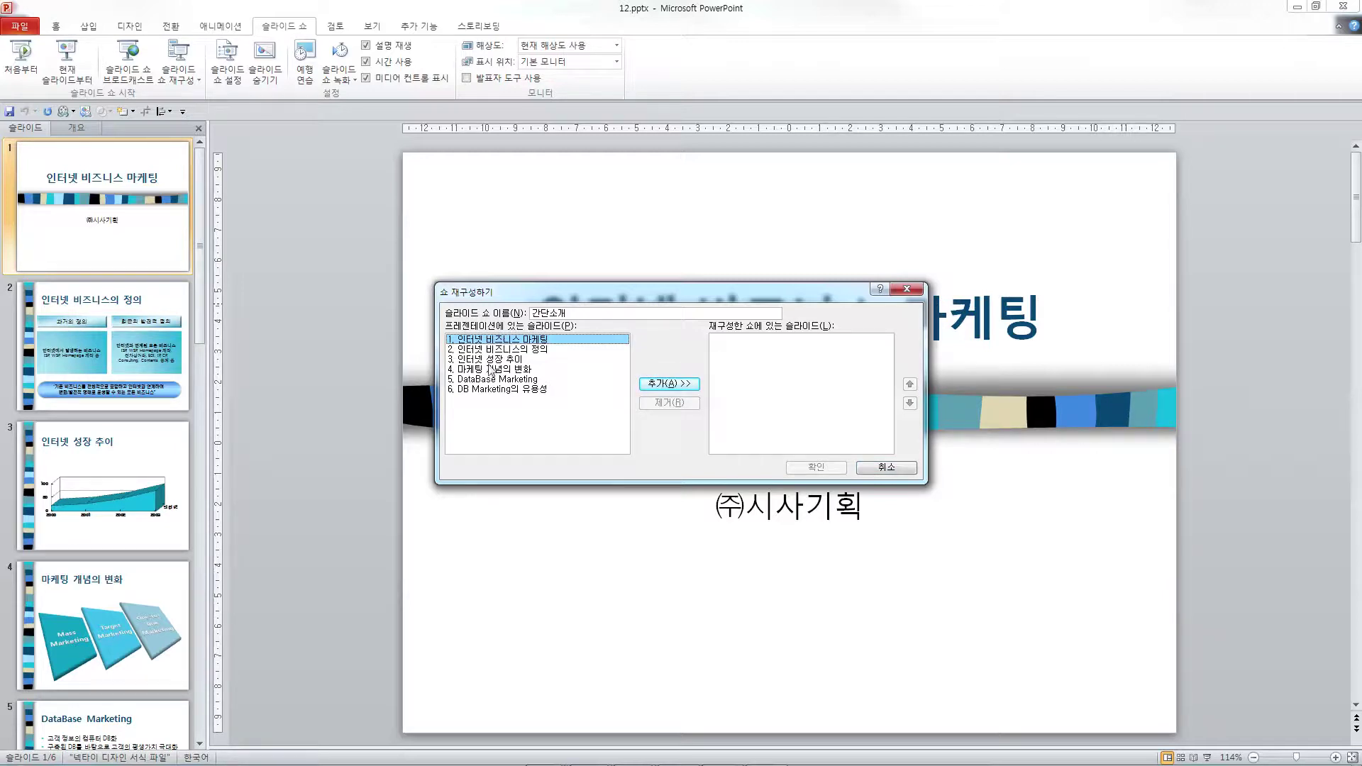
{"action": "left_click", "coordinate": [488, 360], "text": "ctrl"}
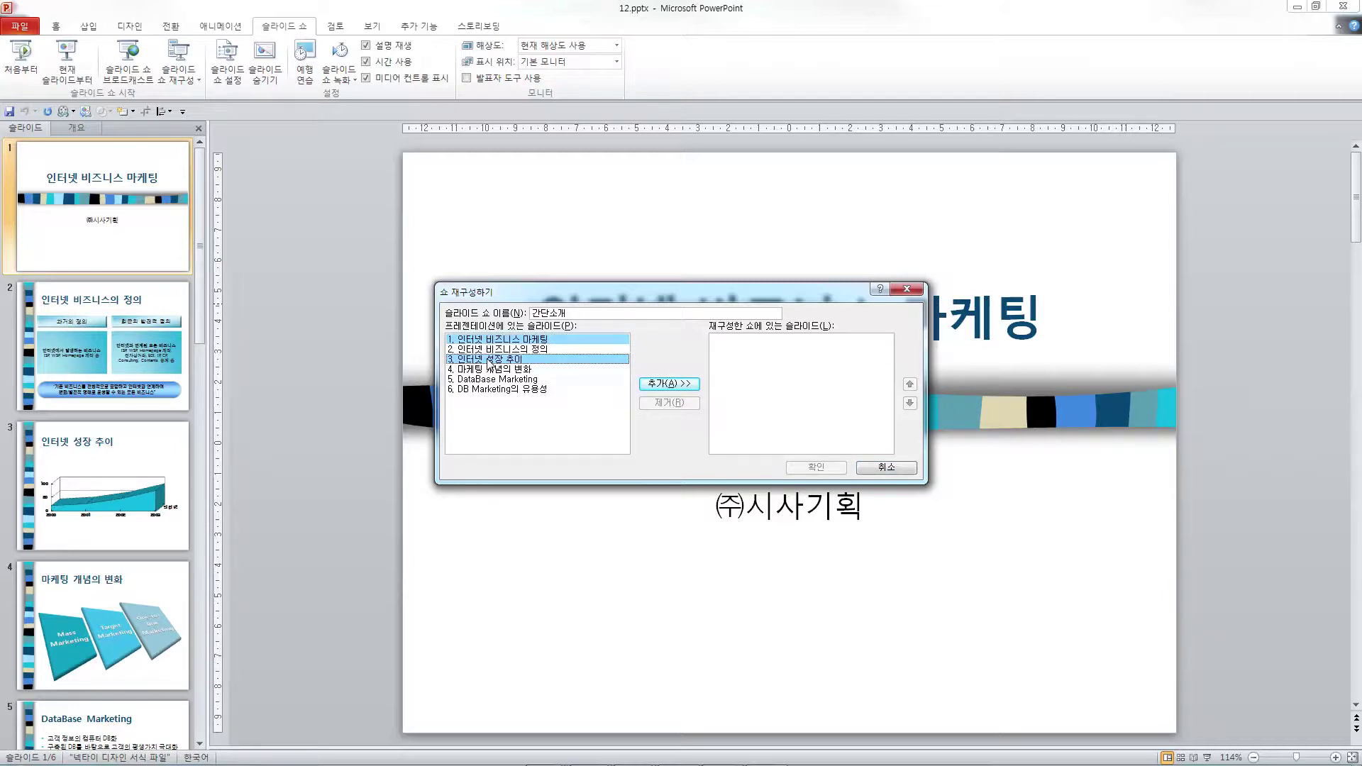
{"action": "left_click", "coordinate": [491, 379], "text": "ctrl"}
{"action": "left_click", "coordinate": [497, 390], "text": "ctrl"}
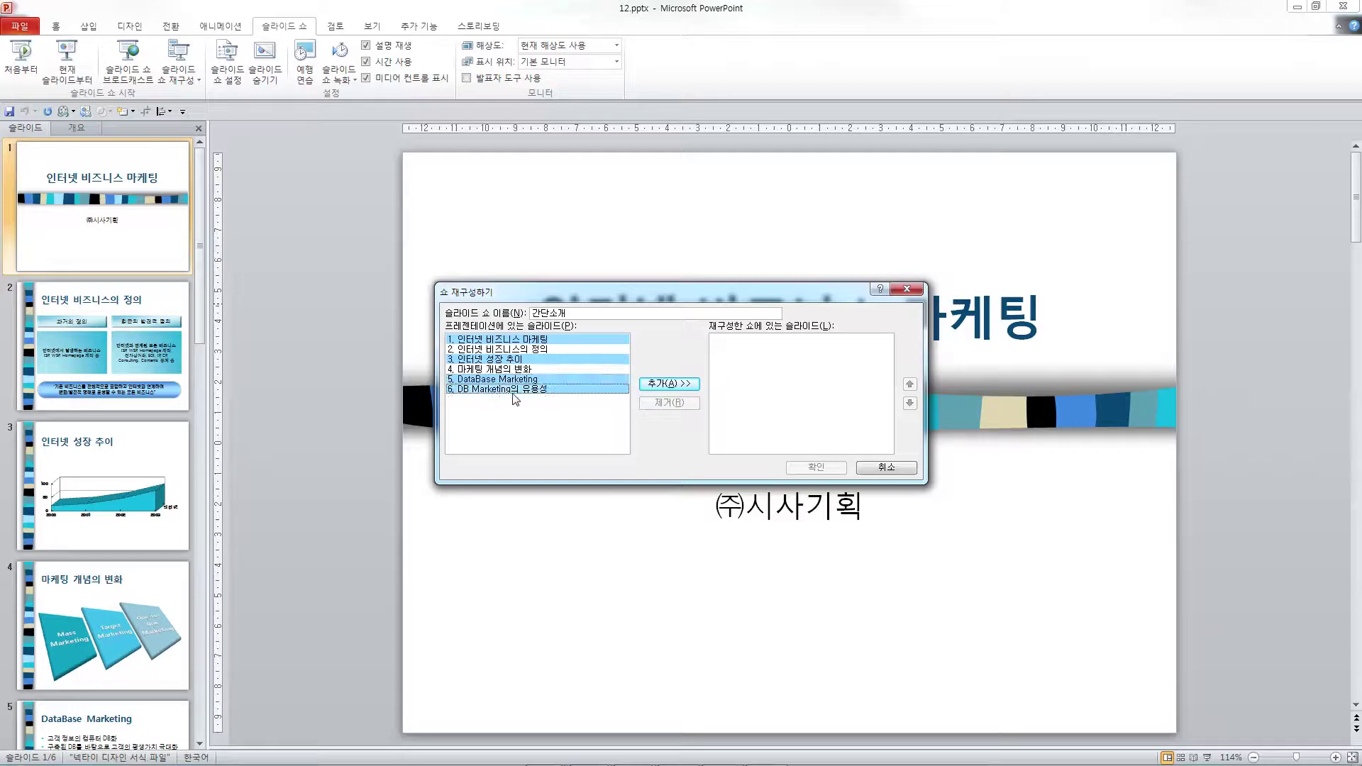
{"action": "left_click", "coordinate": [659, 385]}
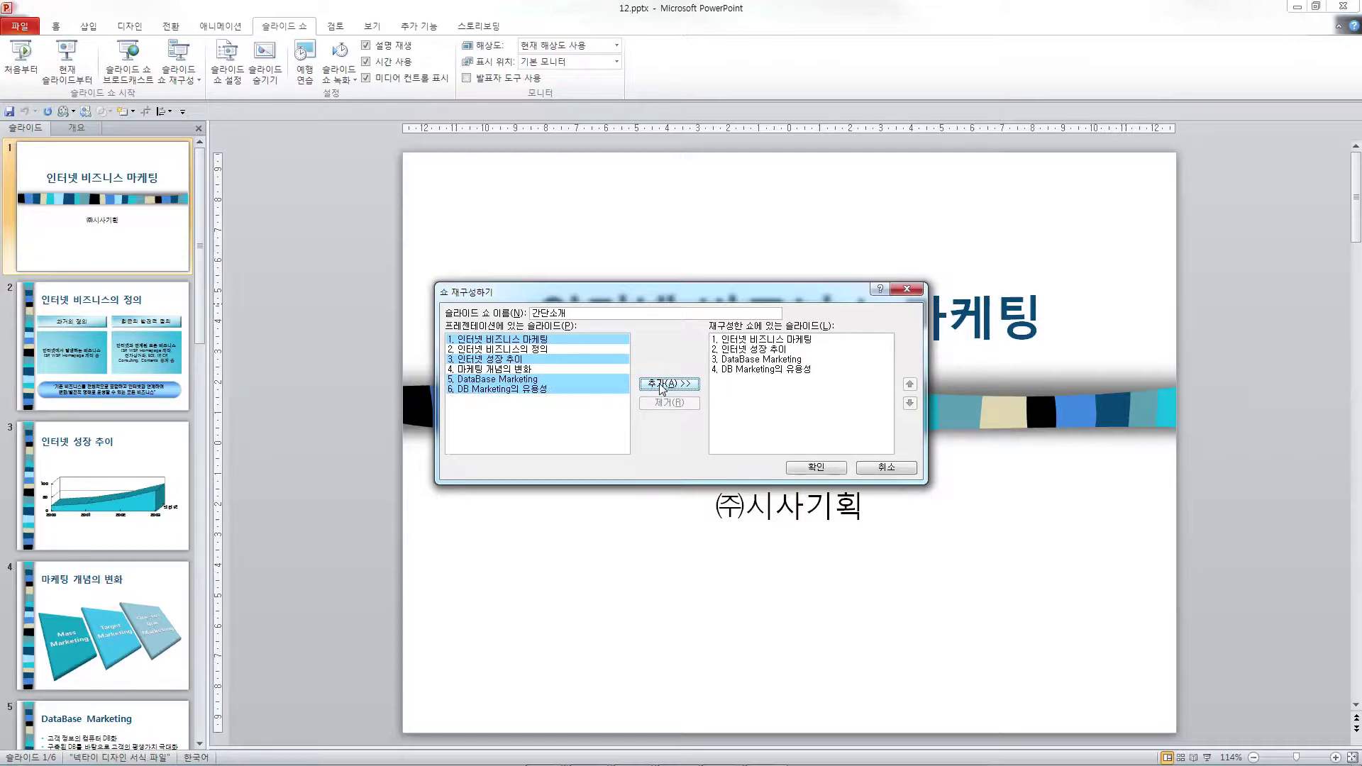
{"action": "left_click", "coordinate": [822, 468]}
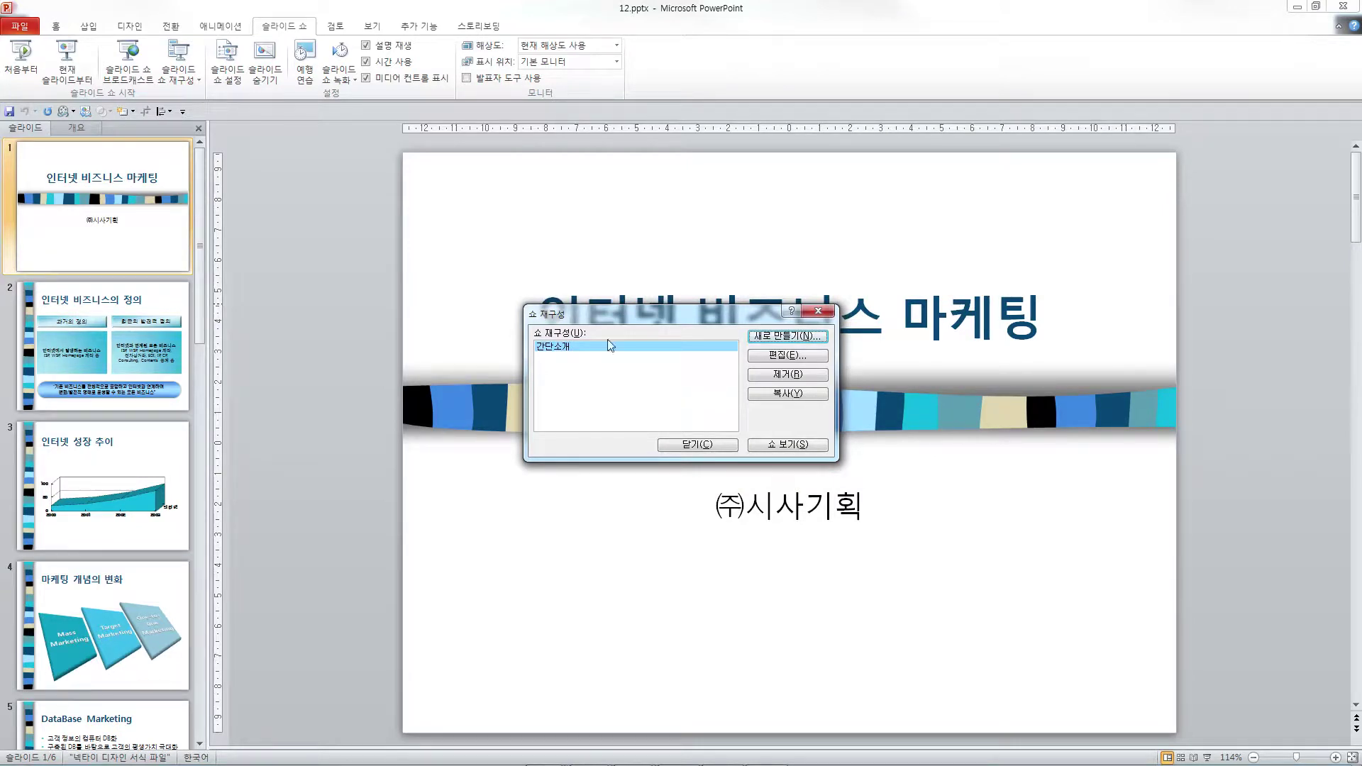
{"action": "left_click", "coordinate": [697, 444]}
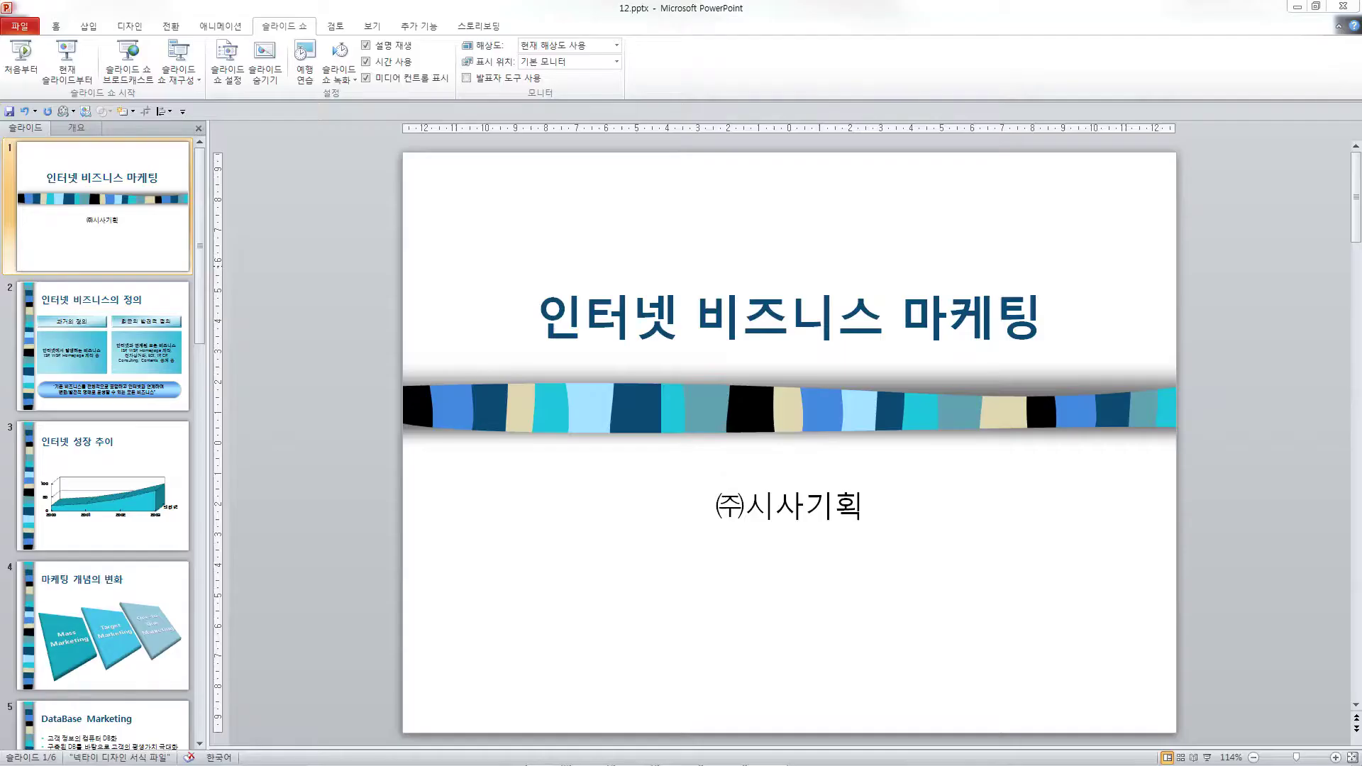
{"action": "left_click", "coordinate": [228, 66]}
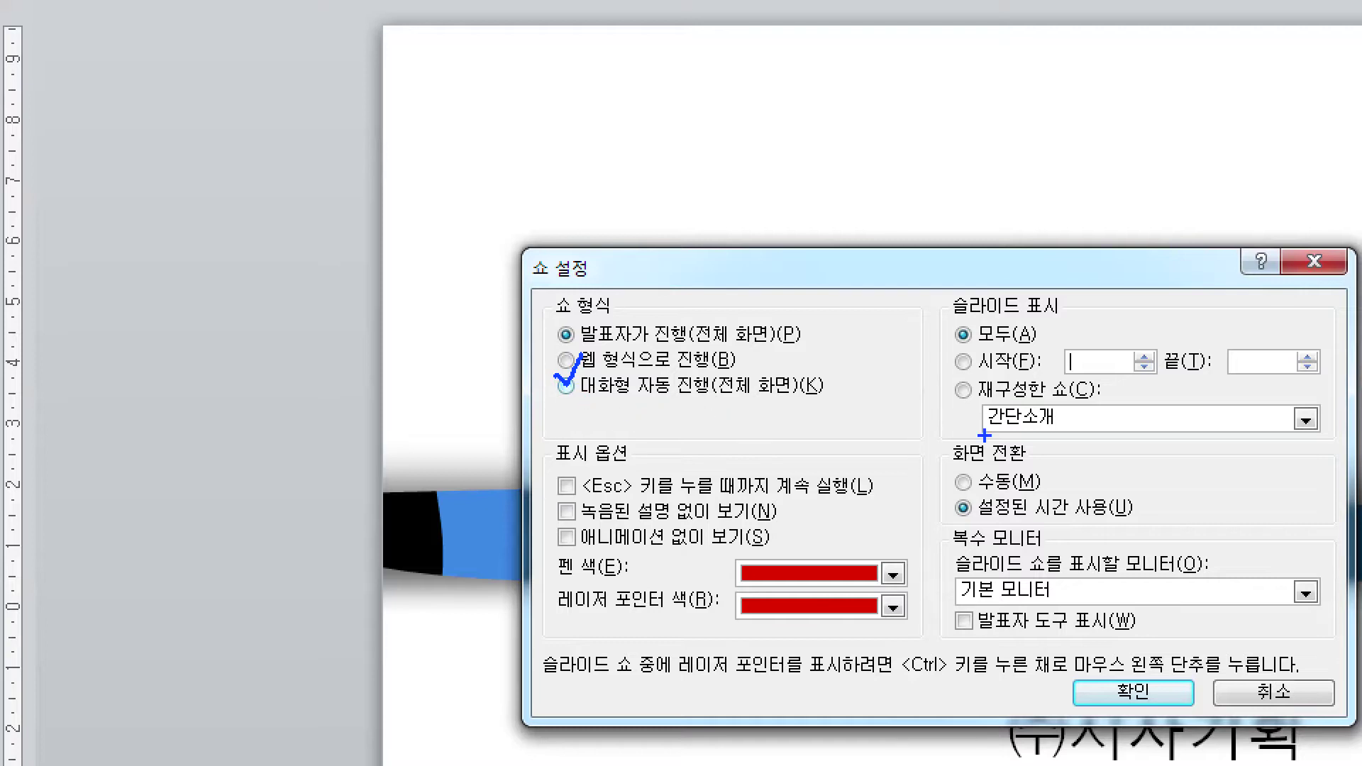
{"action": "left_click_drag", "start_coordinate": [1128, 673], "coordinate": [1133, 627]}
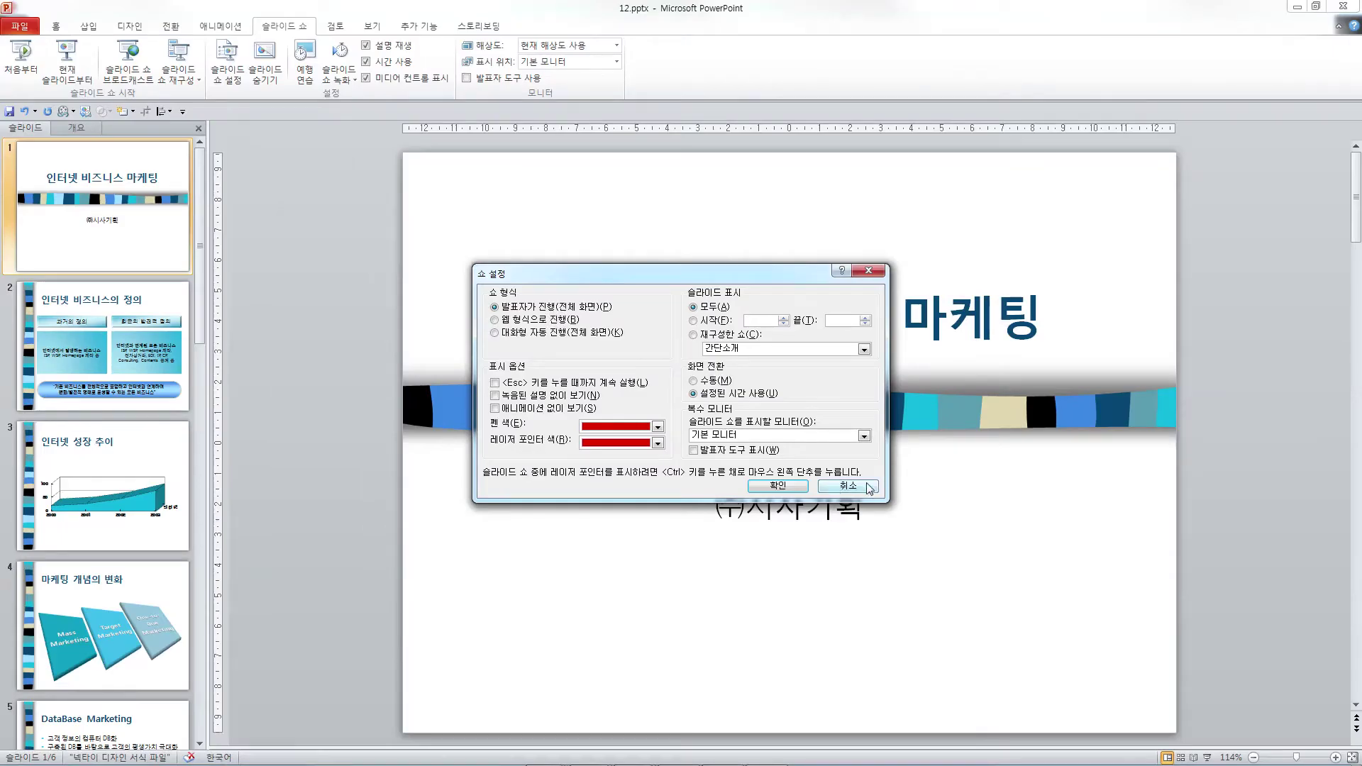
{"action": "left_click", "coordinate": [861, 487]}
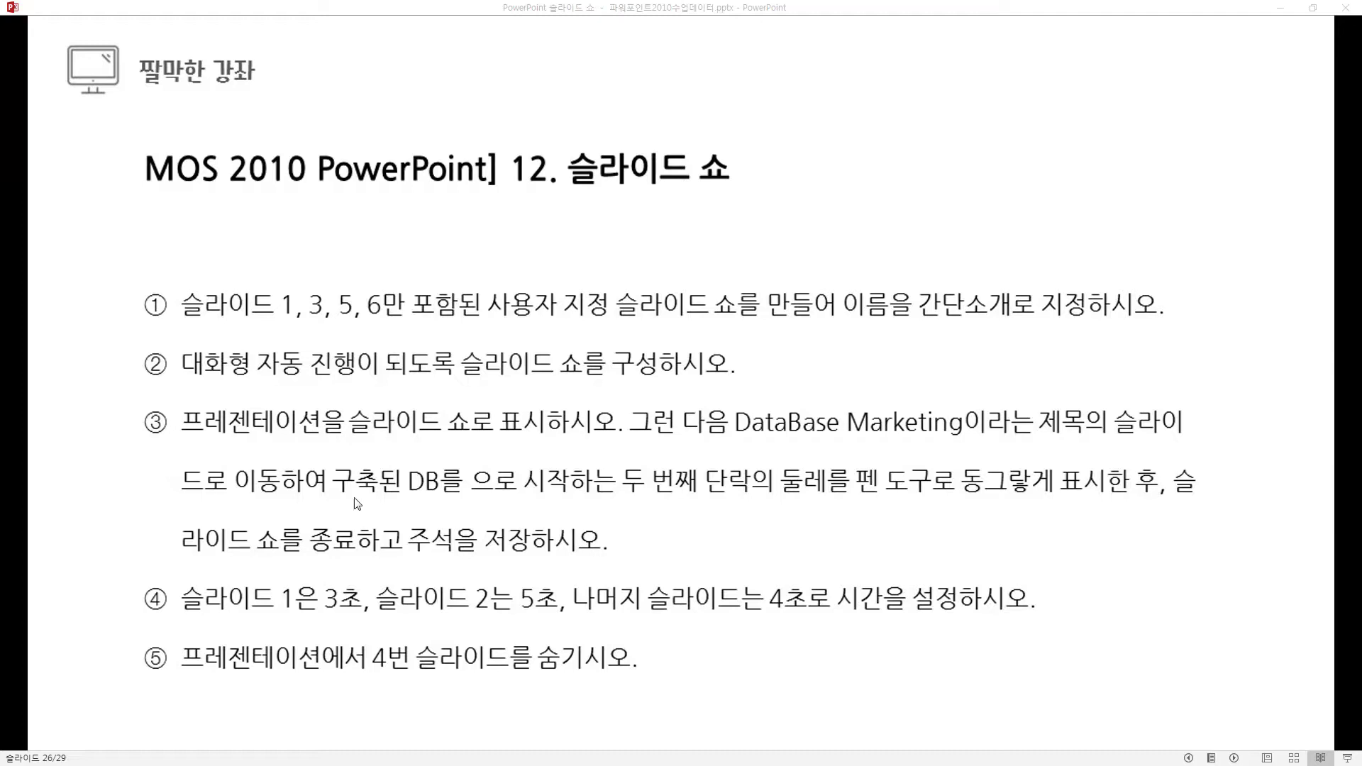
{"action": "key", "text": "ctrl+p"}
{"action": "left_click_drag", "start_coordinate": [848, 499], "coordinate": [1123, 501]}
{"action": "left_click_drag", "start_coordinate": [256, 565], "coordinate": [373, 567]}
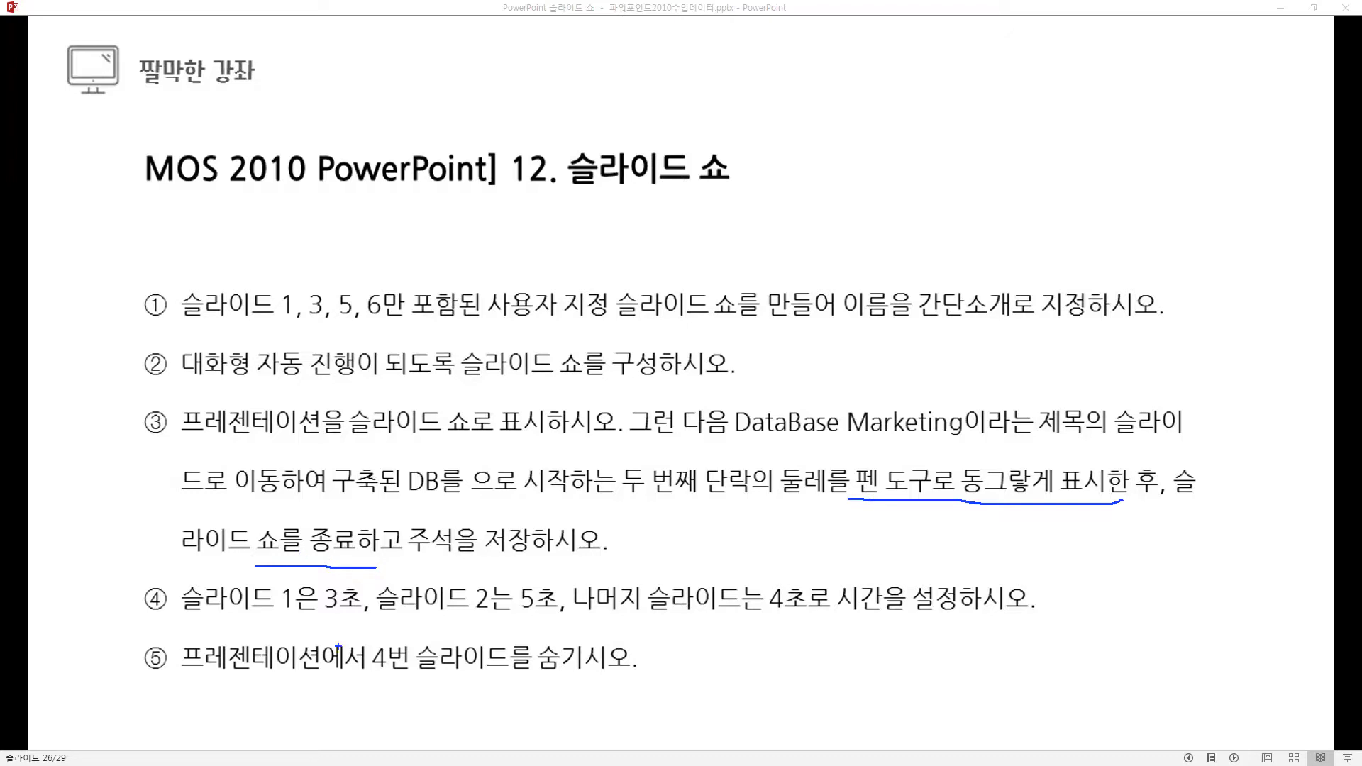
{"action": "key", "text": "e"}
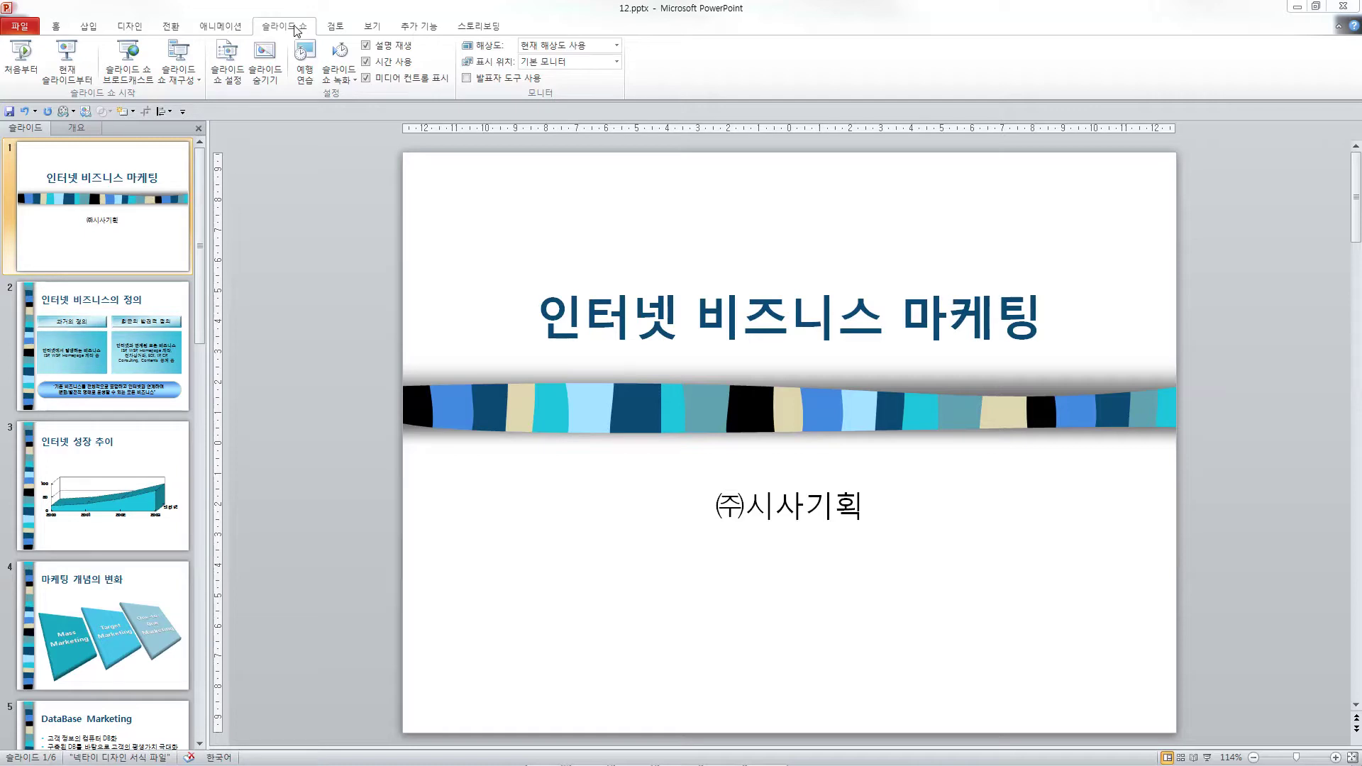
- Run the slide show, jump to slide 5 'DataBase Marketing' and pen-circle its second bullet
{"action": "left_click", "coordinate": [24, 62]}
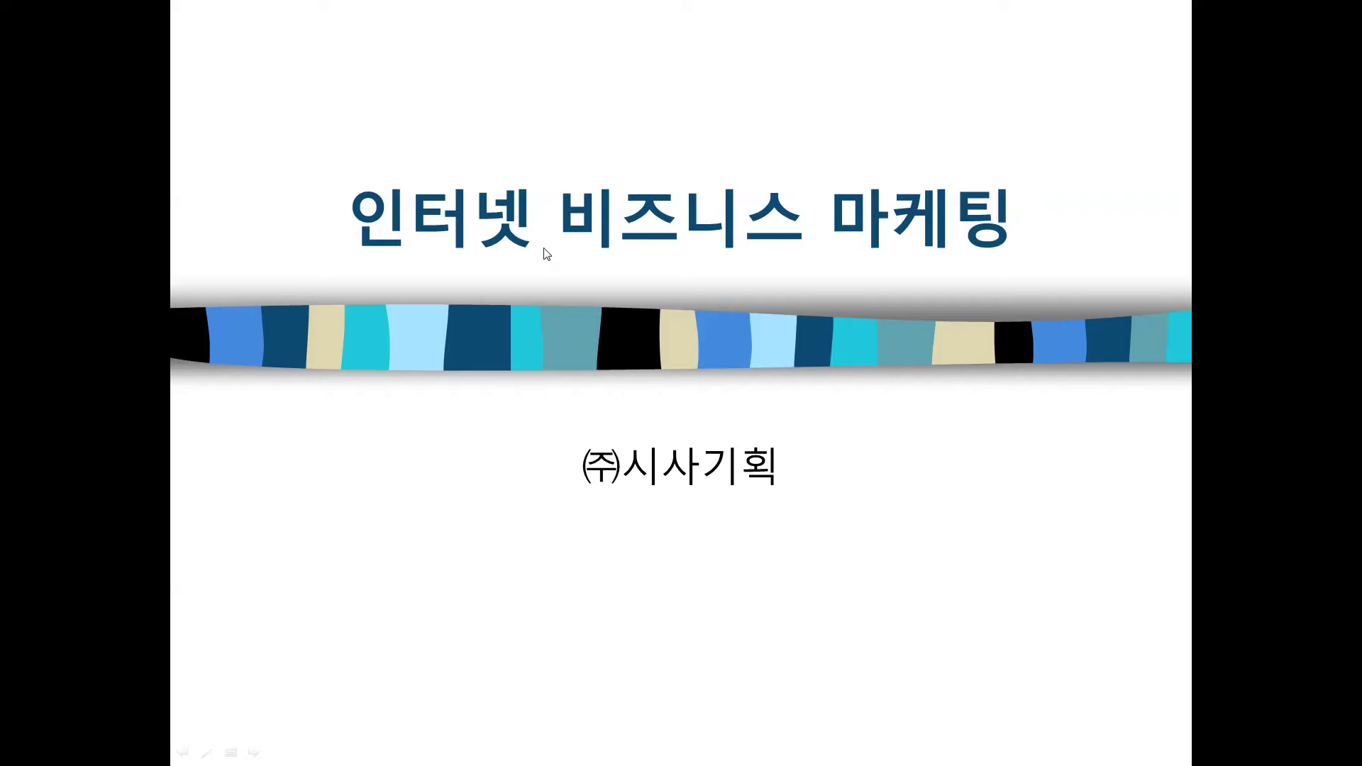
{"action": "right_click", "coordinate": [725, 260]}
{"action": "mouse_move", "coordinate": [785, 320]}
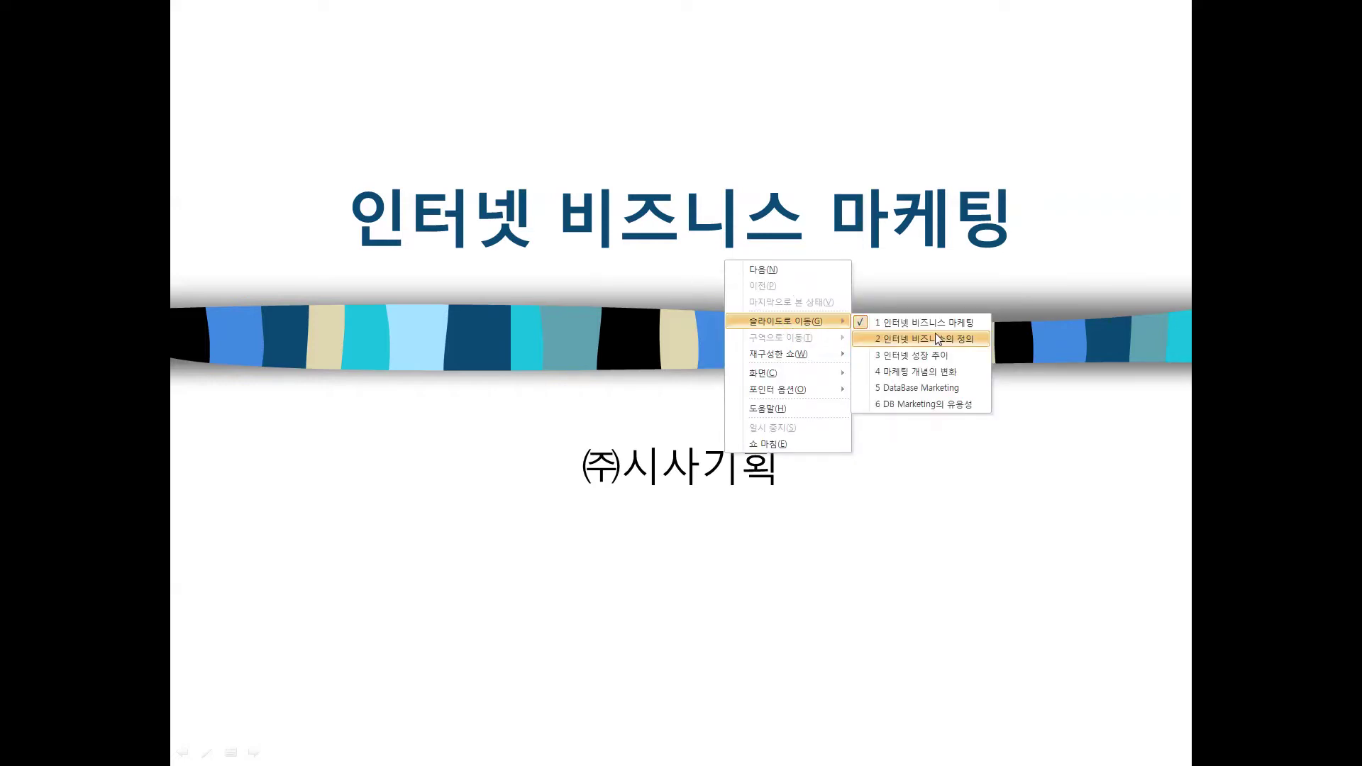
{"action": "left_click", "coordinate": [915, 392]}
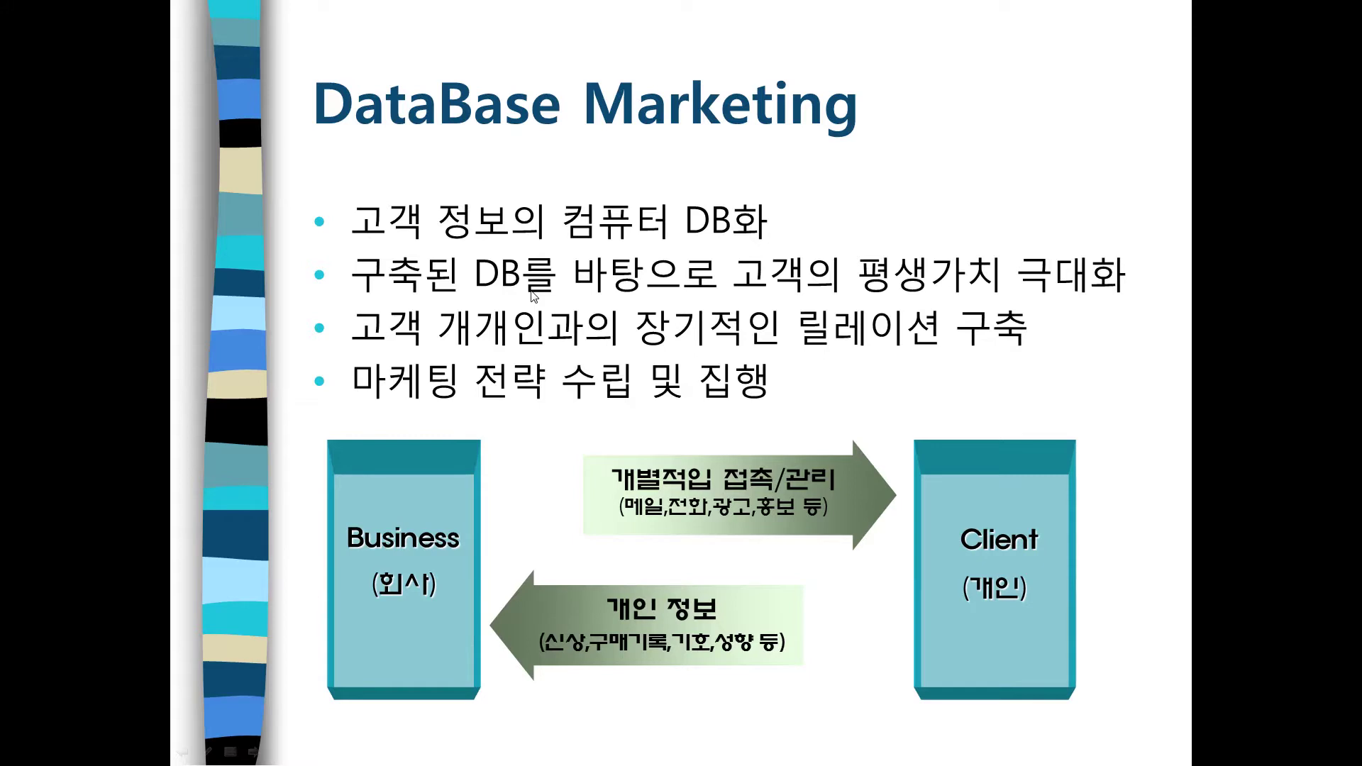
{"action": "right_click", "coordinate": [849, 203]}
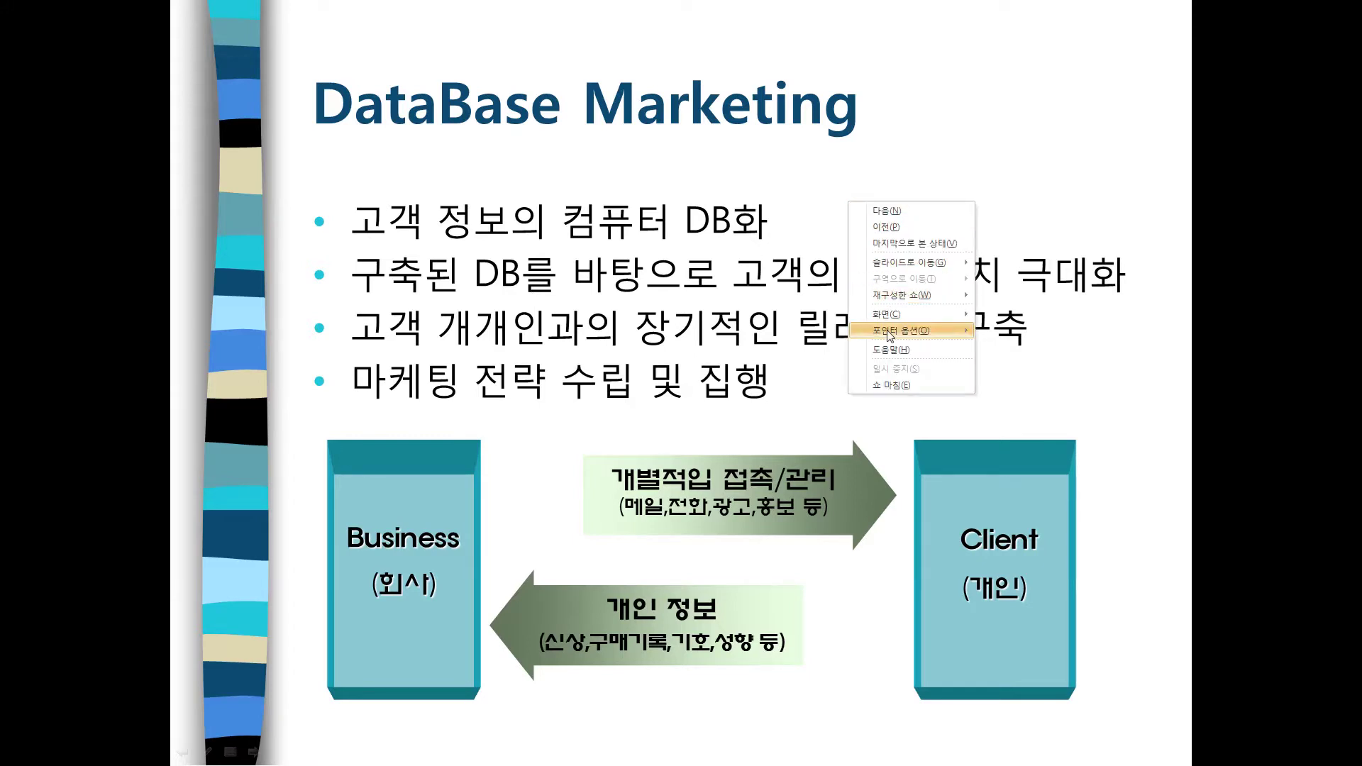
{"action": "mouse_move", "coordinate": [902, 330]}
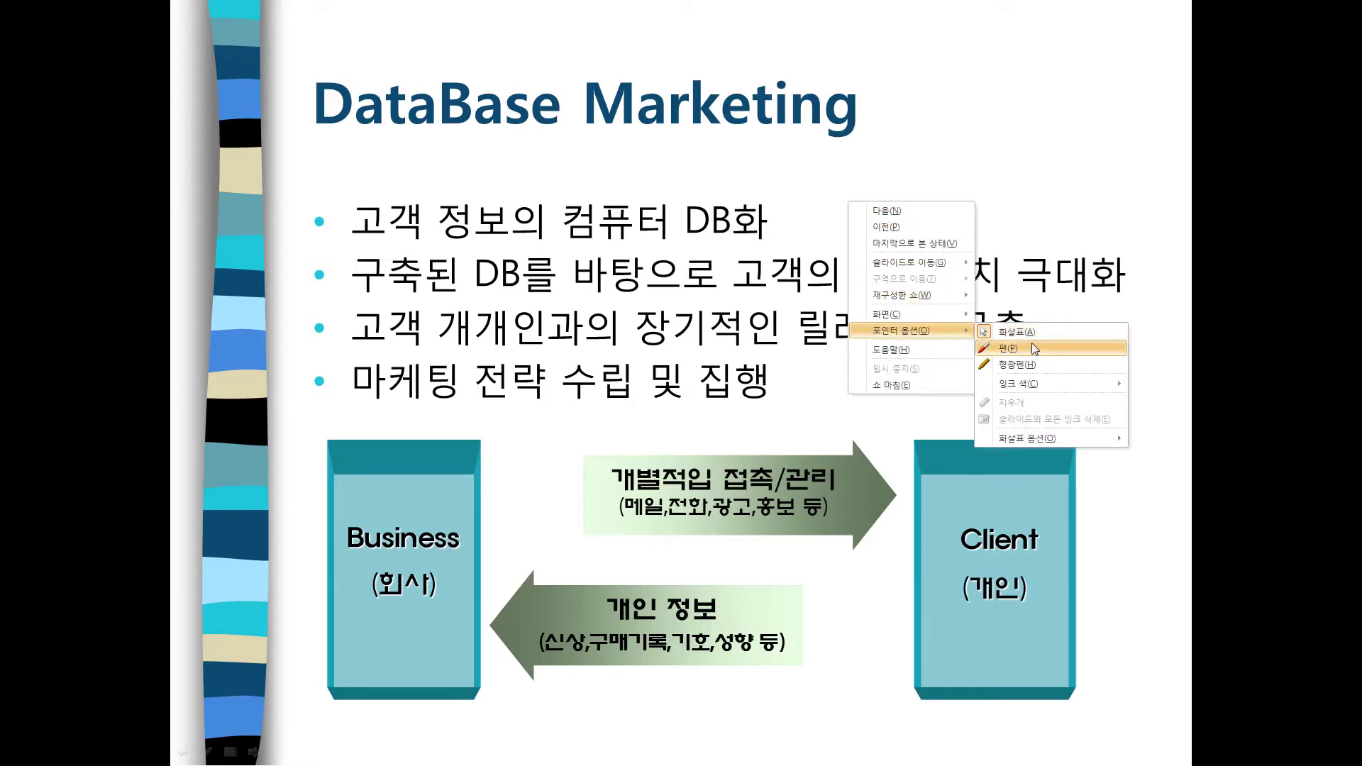
{"action": "left_click", "coordinate": [1031, 346]}
{"action": "mouse_move", "coordinate": [396, 306]}
{"action": "left_mouse_down"}
{"action": "mouse_move", "coordinate": [378, 245]}
{"action": "mouse_move", "coordinate": [773, 240]}
{"action": "mouse_move", "coordinate": [1163, 272]}
{"action": "mouse_move", "coordinate": [932, 306]}
{"action": "mouse_move", "coordinate": [381, 299]}
{"action": "left_mouse_up"}
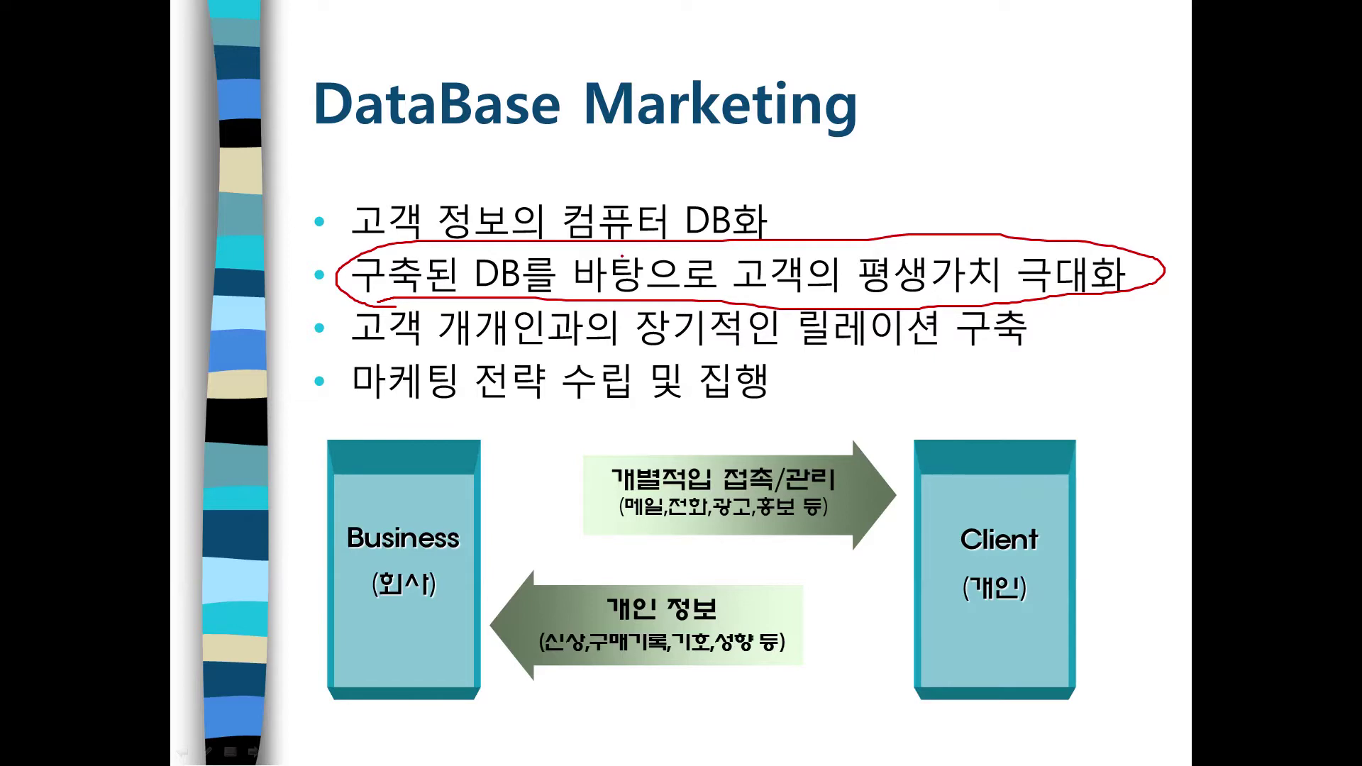
- End the slide show and keep the pen ink annotations
{"action": "right_click", "coordinate": [847, 213]}
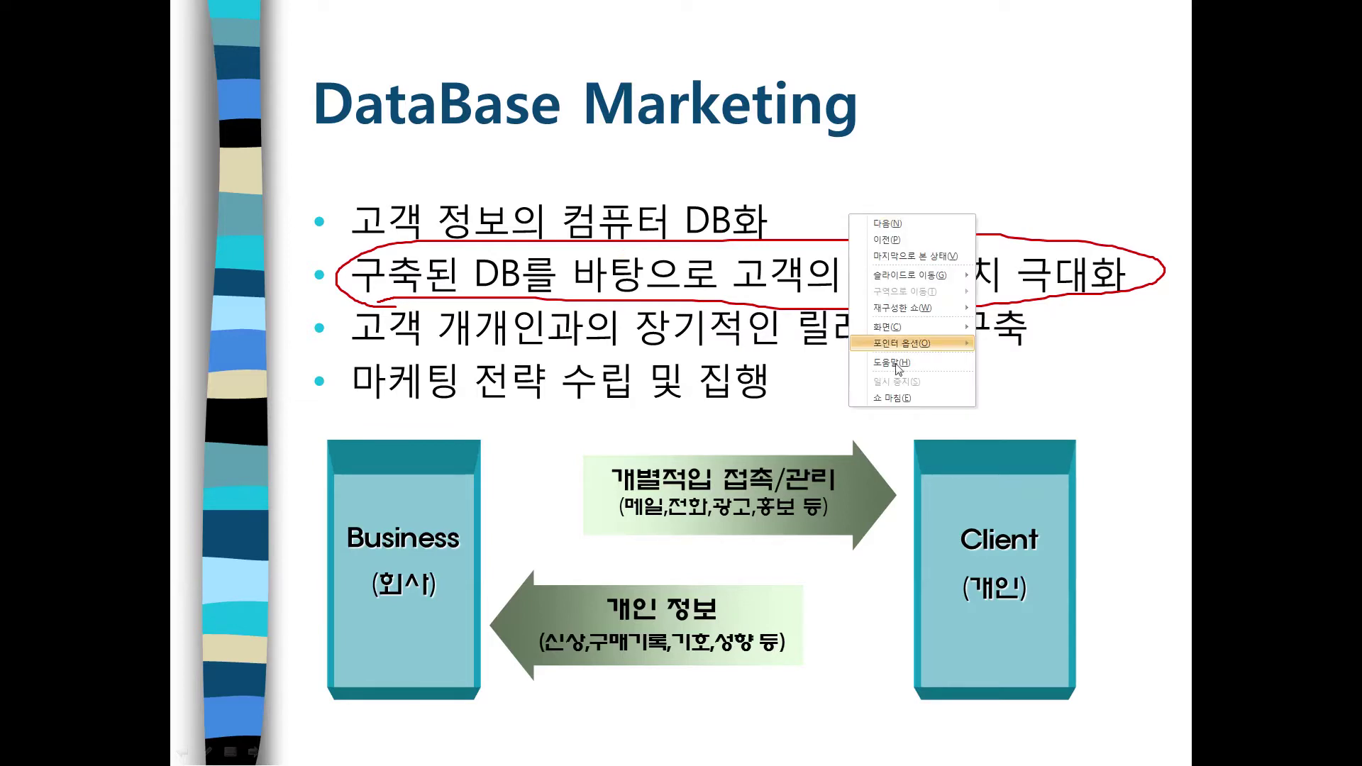
{"action": "left_click", "coordinate": [898, 398]}
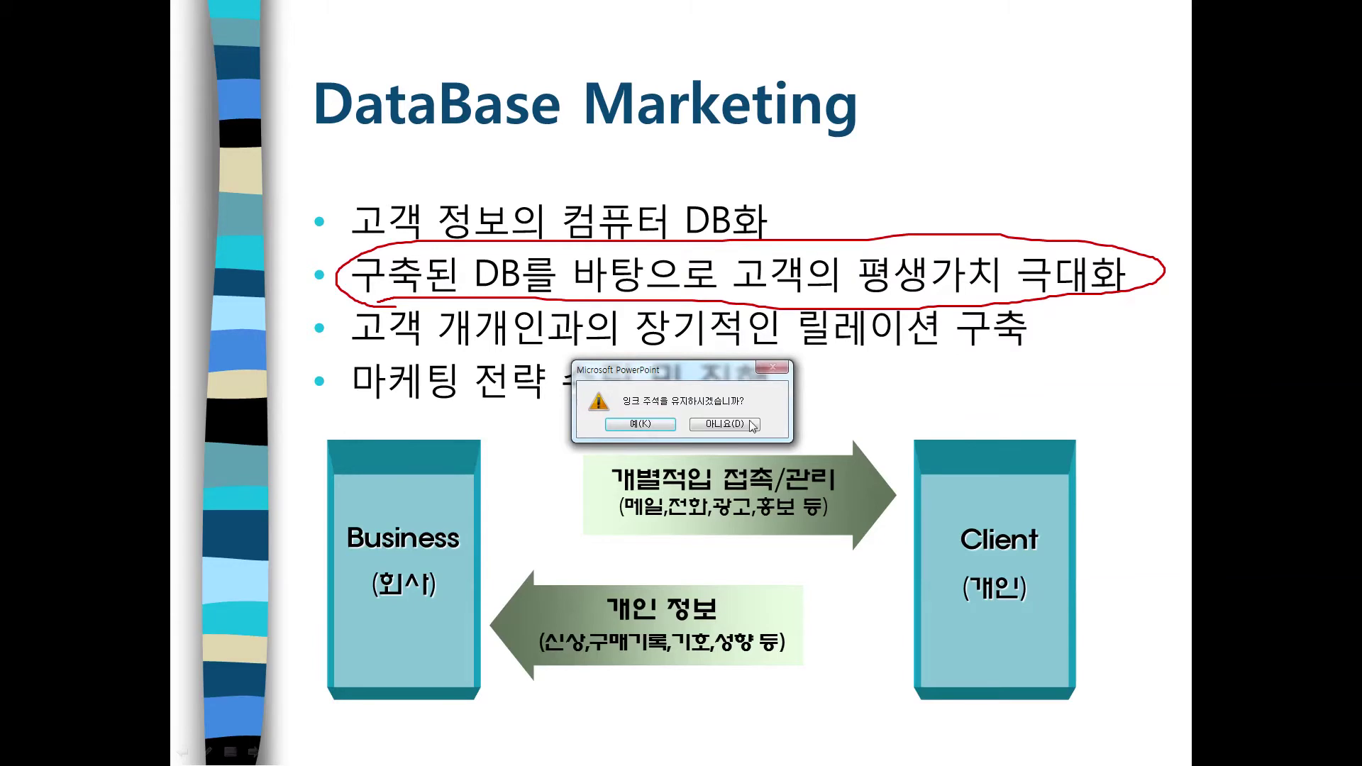
{"action": "left_click", "coordinate": [647, 425]}
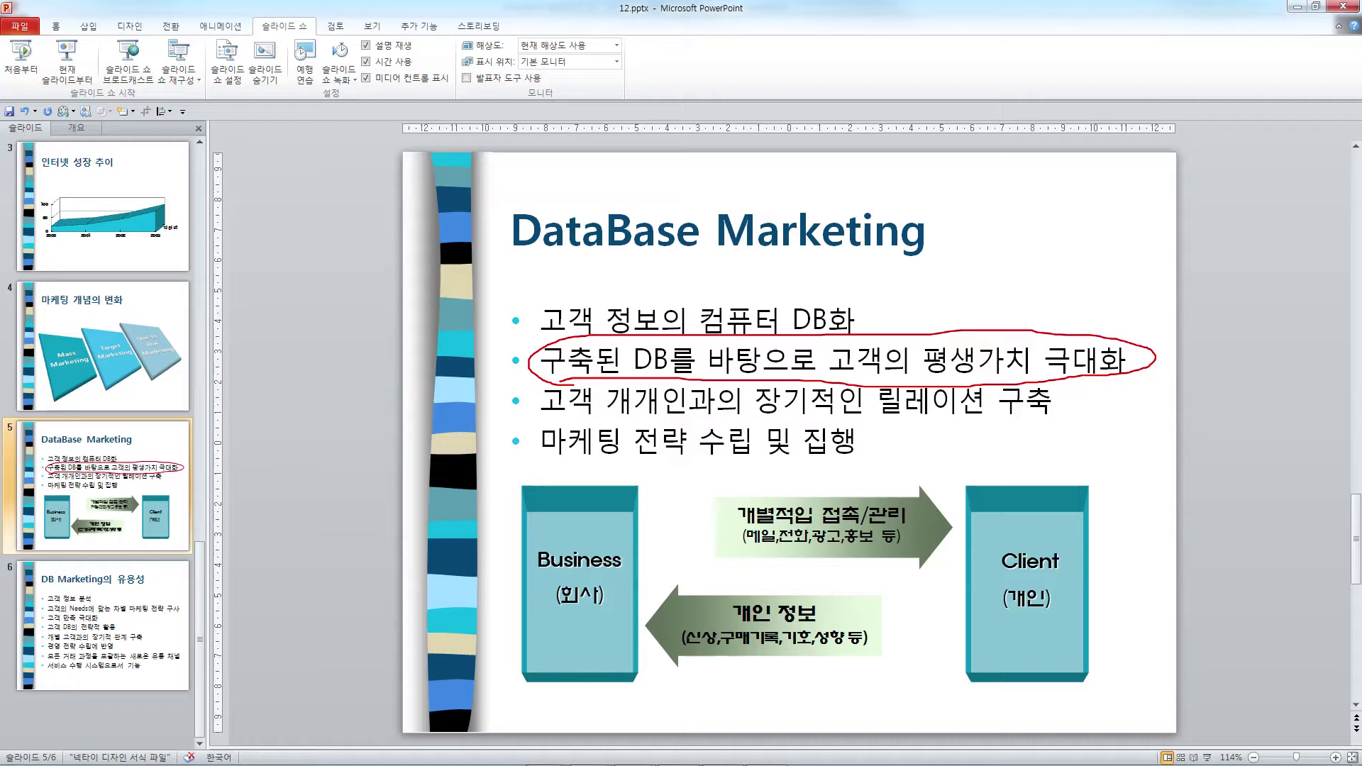
{"action": "key", "text": "alt+Tab"}
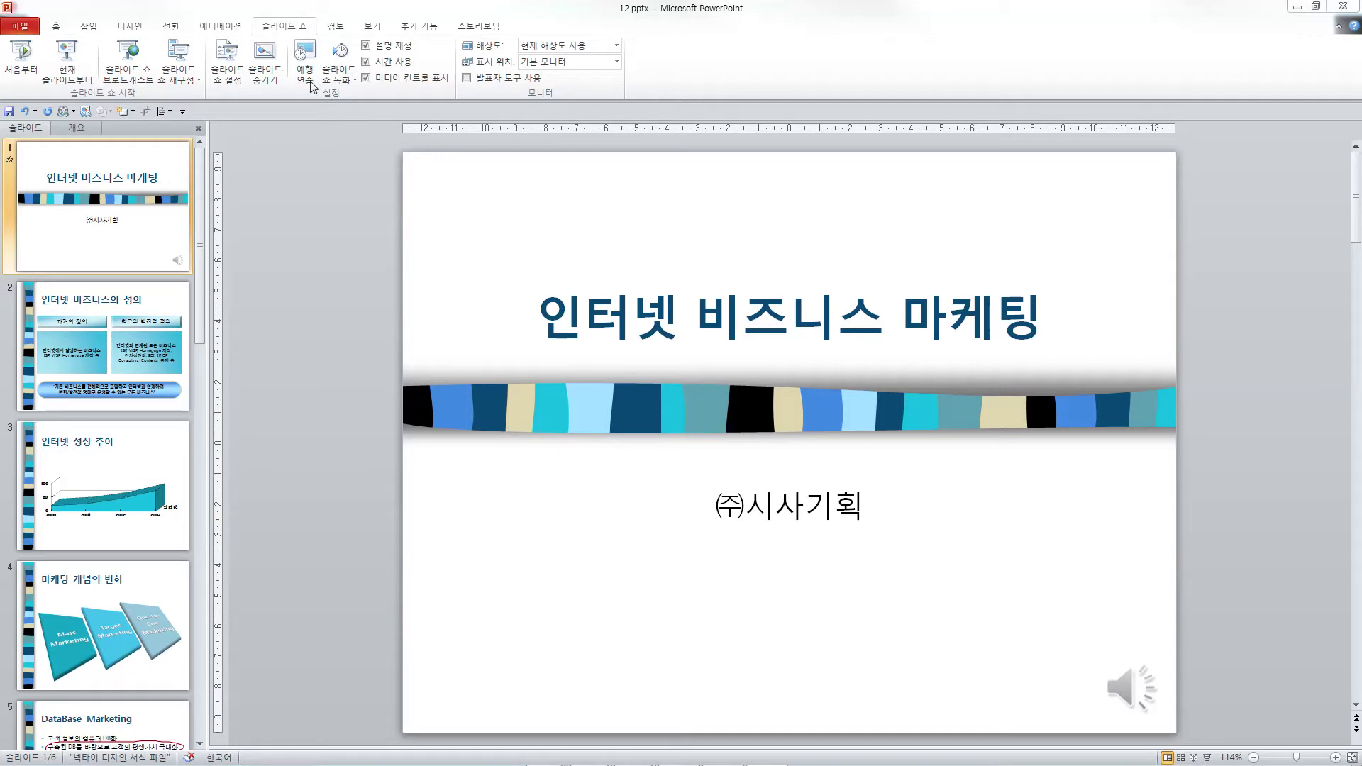
- Begin rehearsing timings, giving slide 1 3 seconds and slide 2 5 seconds
{"action": "left_click", "coordinate": [309, 80]}
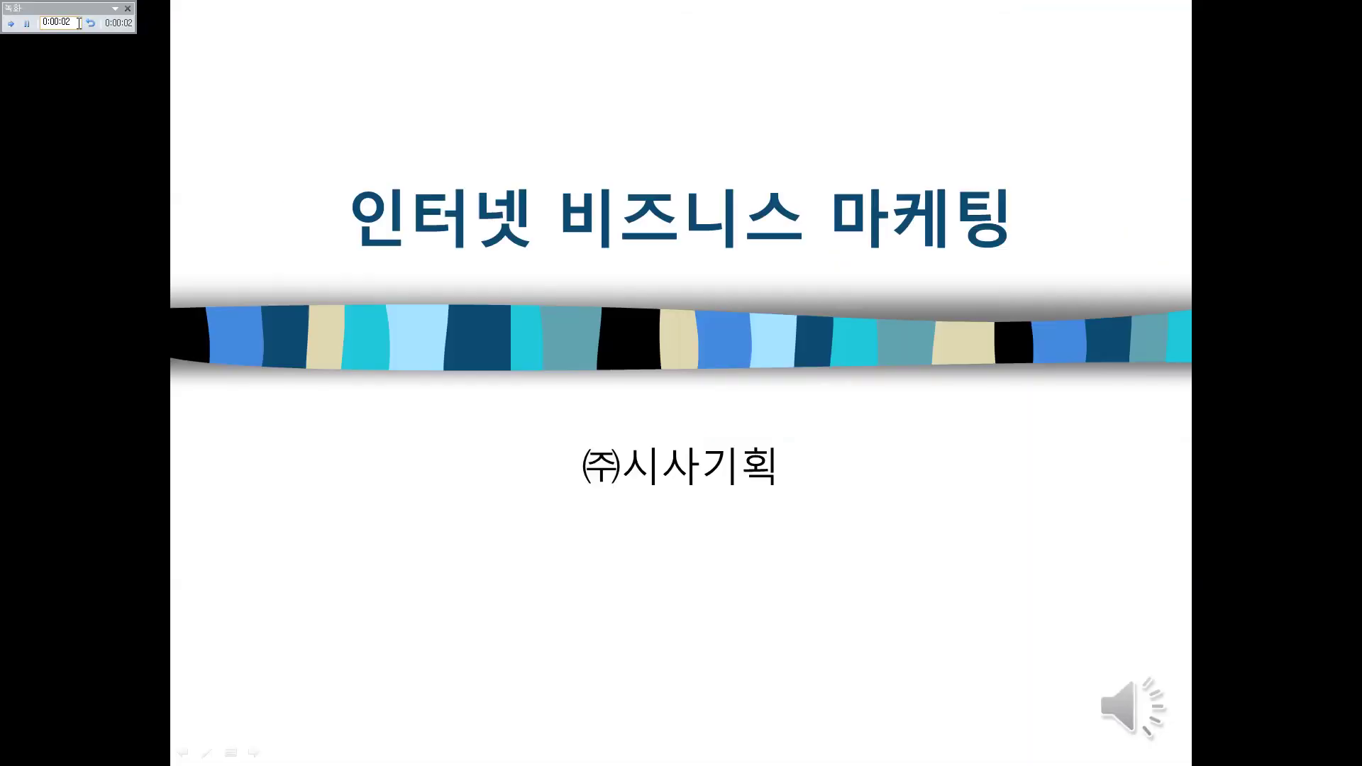
{"action": "left_click", "coordinate": [73, 22]}
{"action": "double_click", "coordinate": [58, 21]}
{"action": "type", "text": "3"}
{"action": "key", "text": "Return"}
{"action": "left_click", "coordinate": [74, 22]}
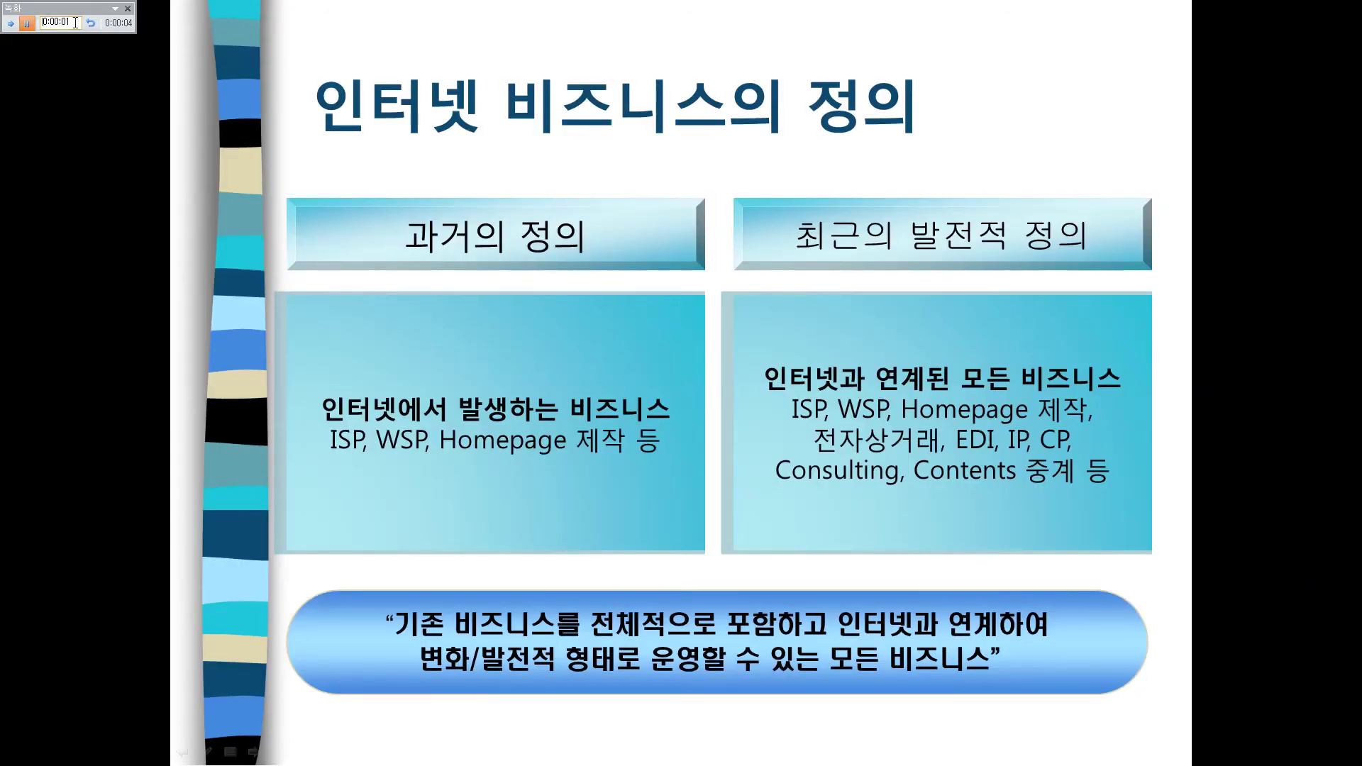
{"action": "double_click", "coordinate": [77, 22]}
{"action": "type", "text": "5"}
{"action": "key", "text": "Return"}
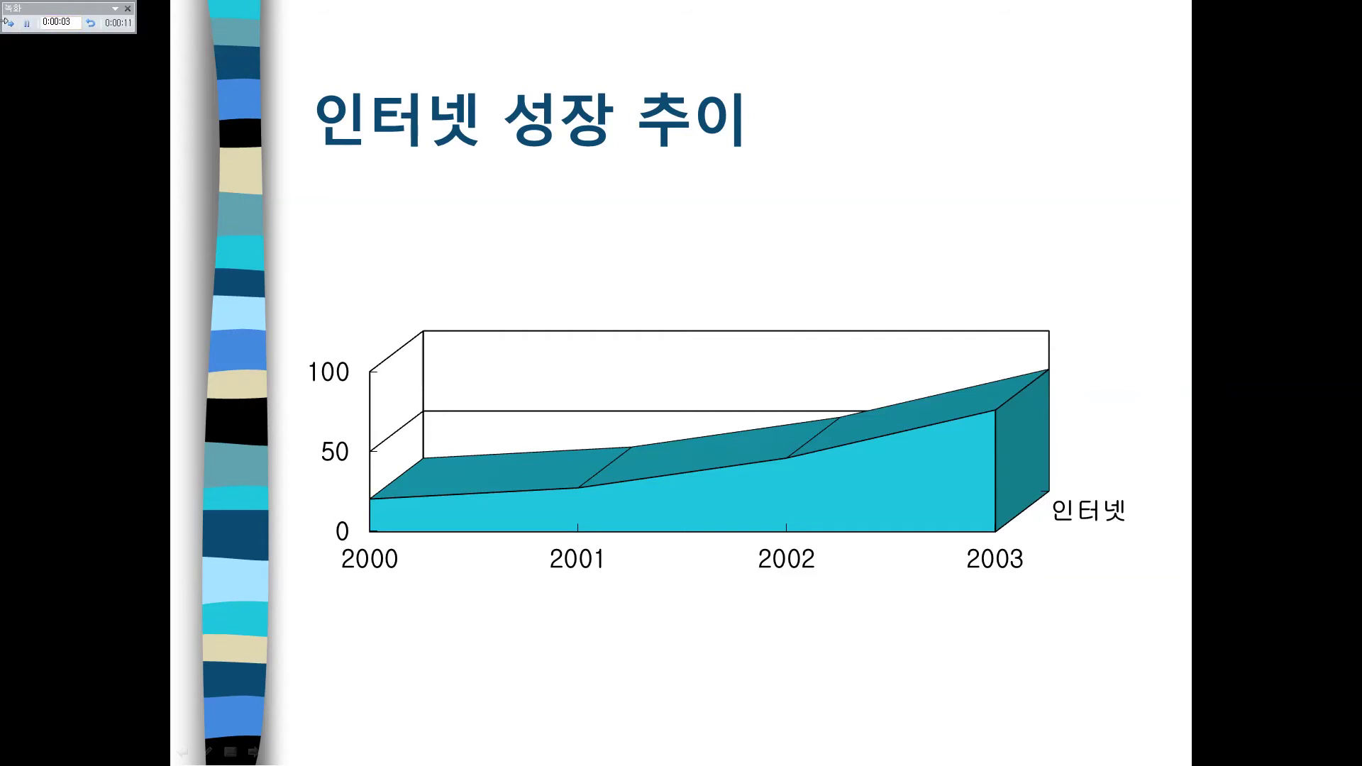
- Give slides 3 through 6 4 seconds each and keep the rehearsed timings
{"action": "left_click", "coordinate": [27, 23]}
{"action": "left_click_drag", "start_coordinate": [60, 22], "coordinate": [78, 23]}
{"action": "type", "text": "00"}
{"action": "key", "text": "Return"}
{"action": "left_click_drag", "start_coordinate": [74, 22], "coordinate": [42, 23]}
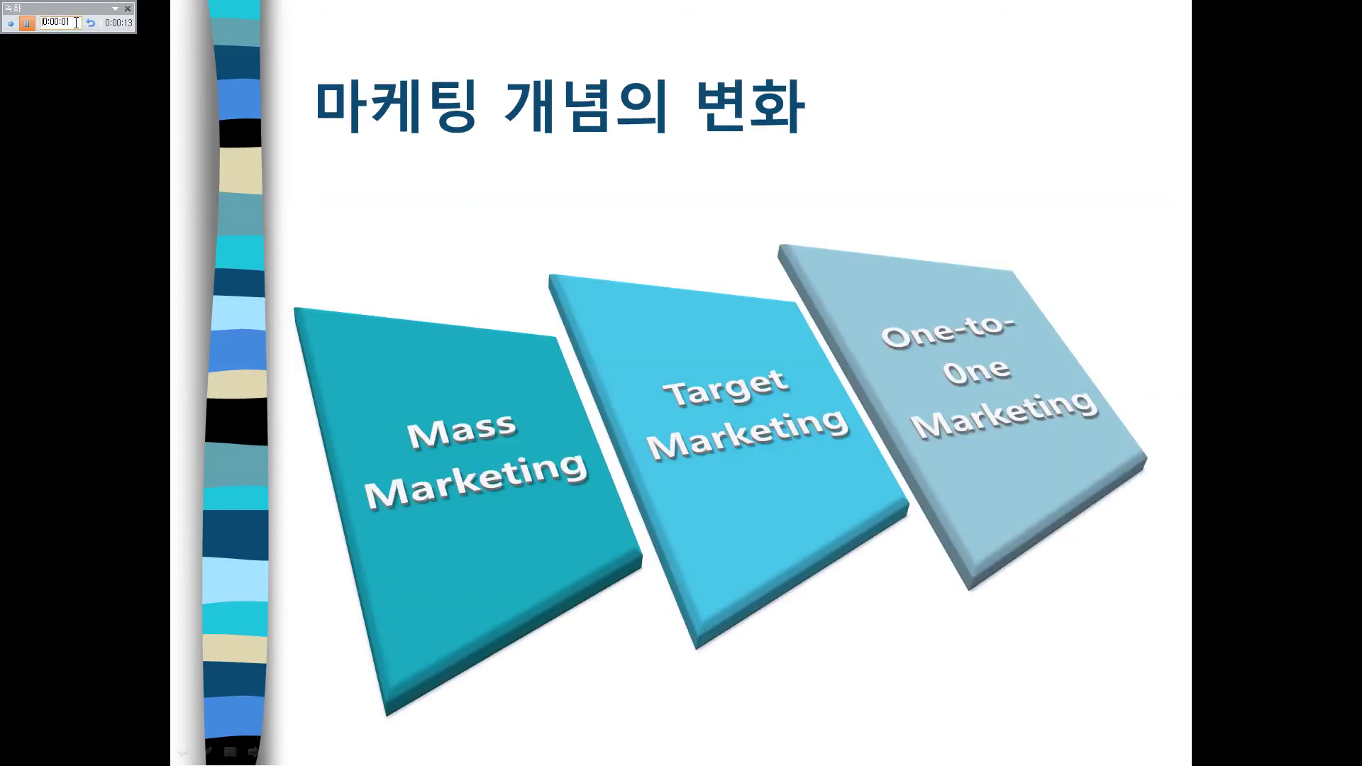
{"action": "key", "text": "Return"}
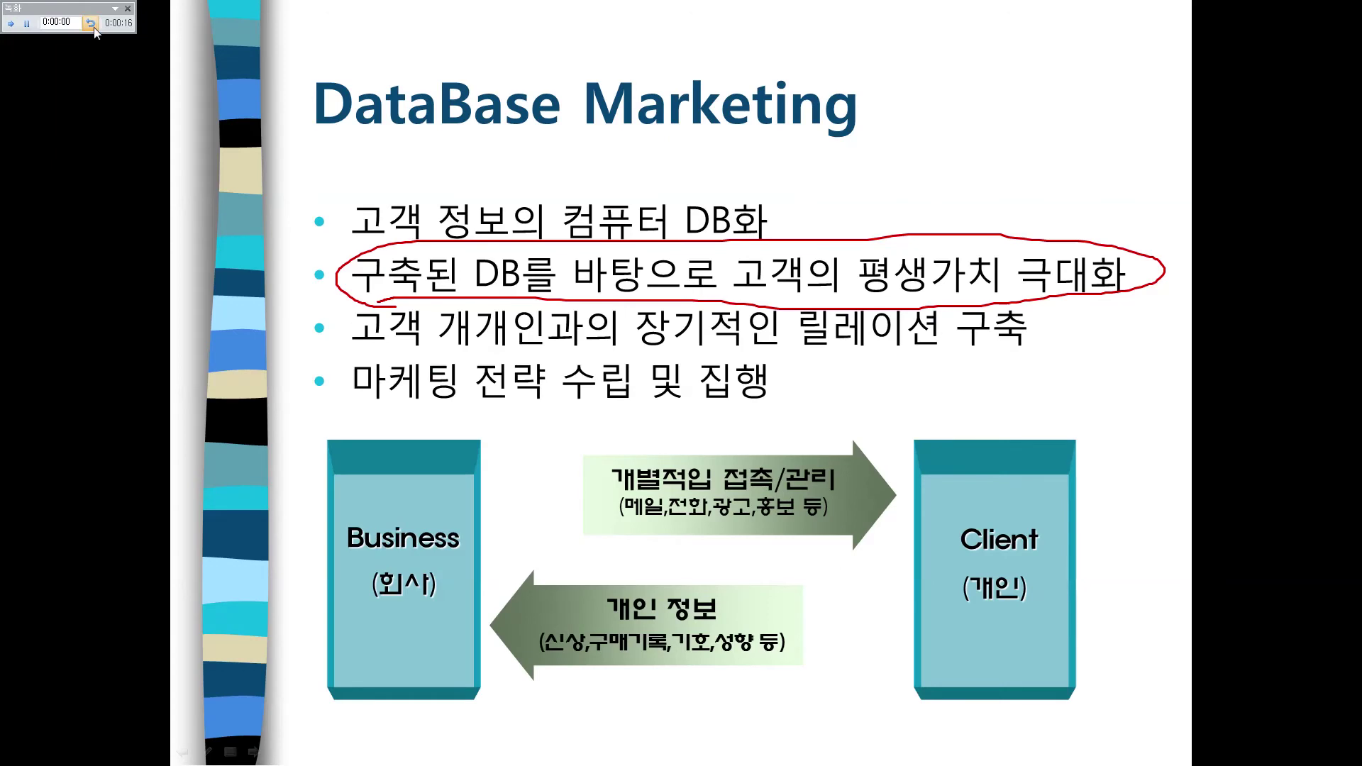
{"action": "left_click", "coordinate": [26, 23]}
{"action": "type", "text": "4"}
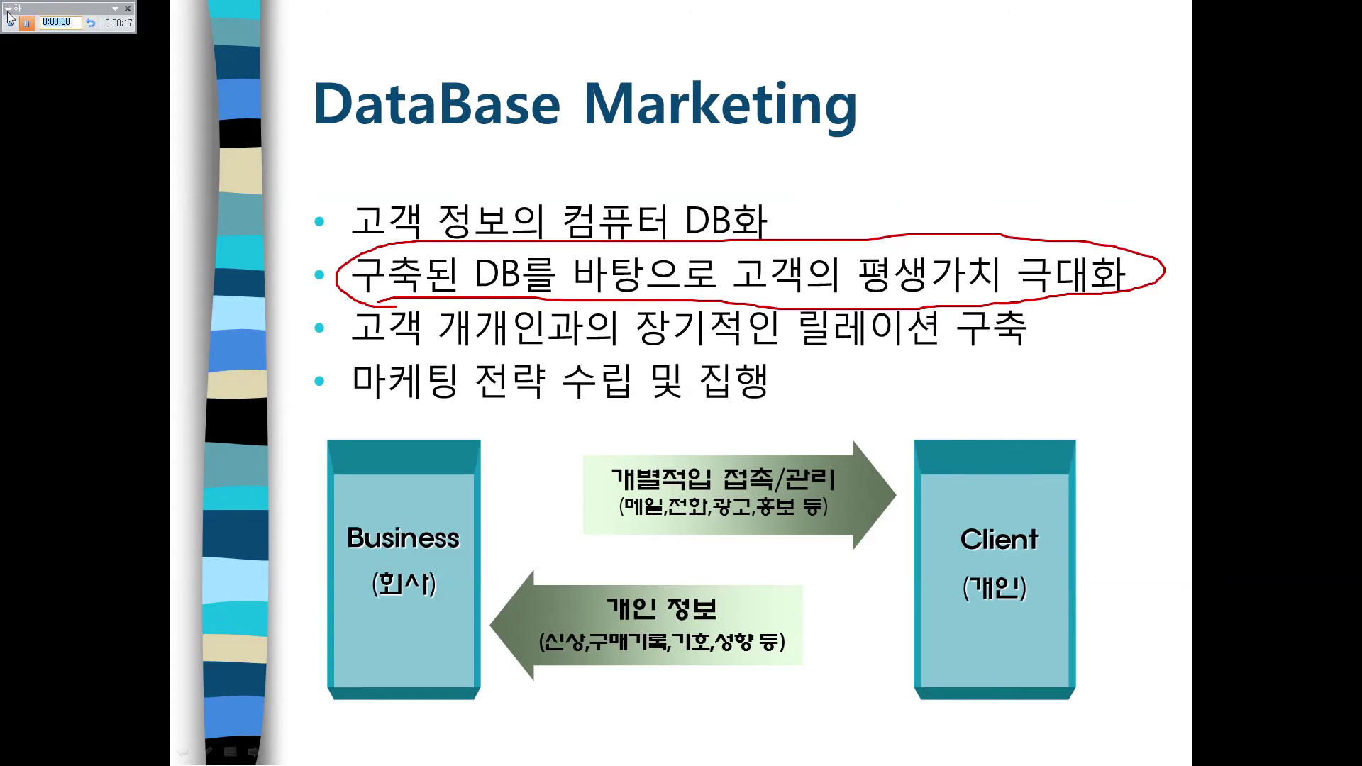
{"action": "key", "text": "Return"}
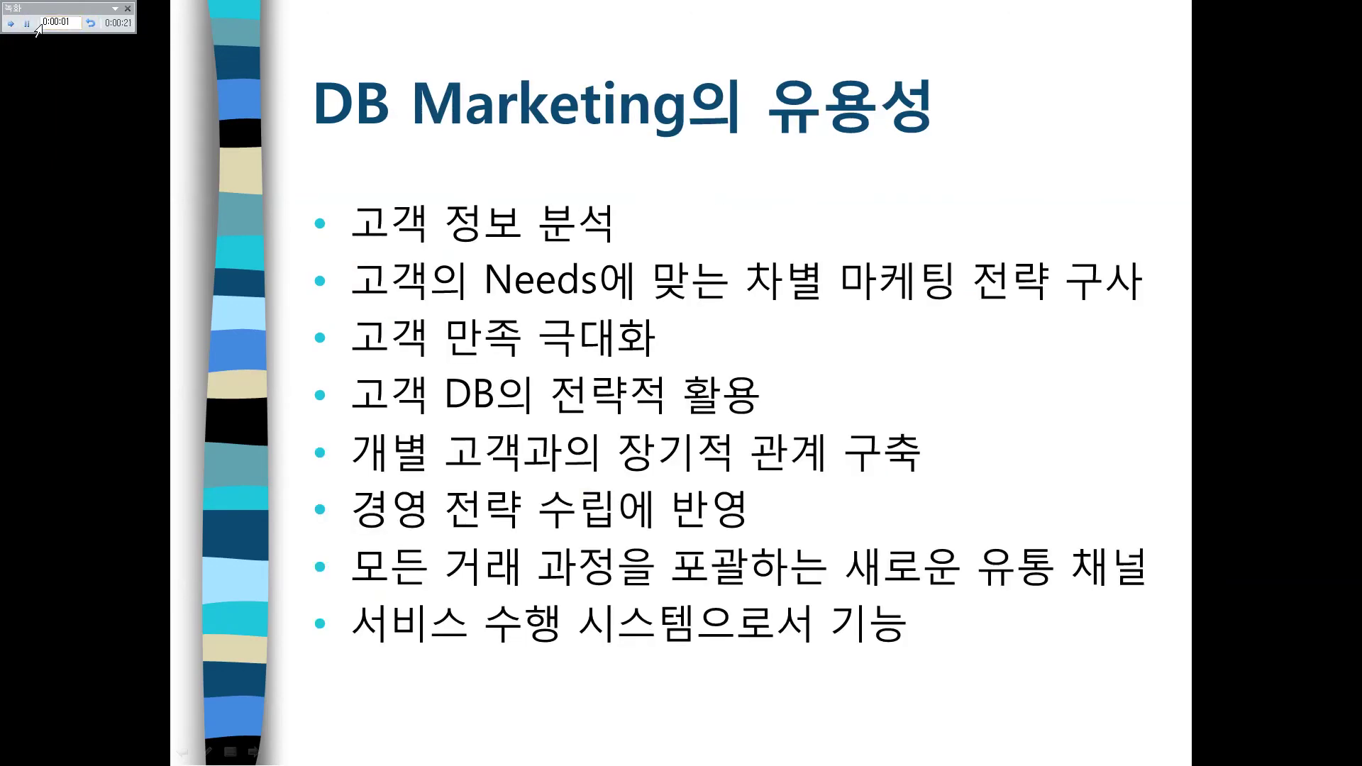
{"action": "type", "text": "4"}
{"action": "key", "text": "Return"}
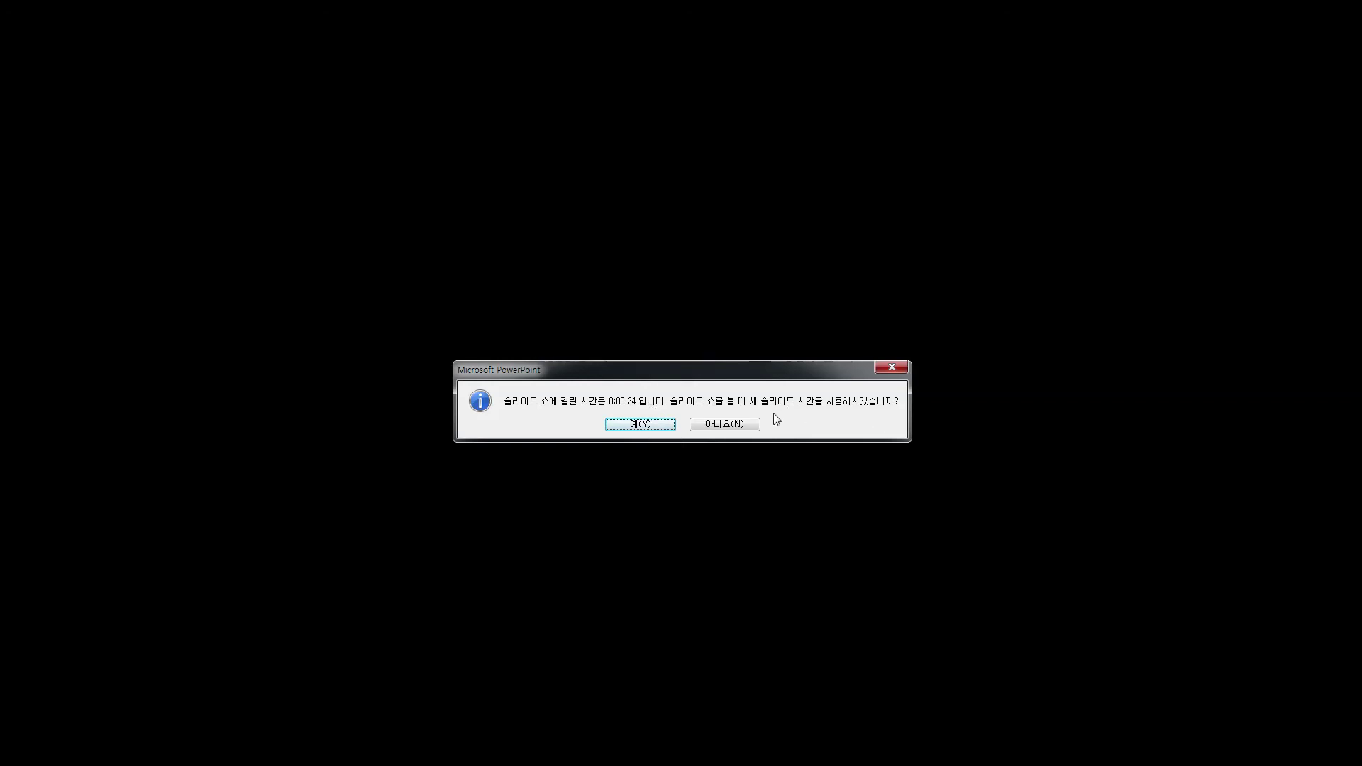
{"action": "left_click", "coordinate": [640, 424]}
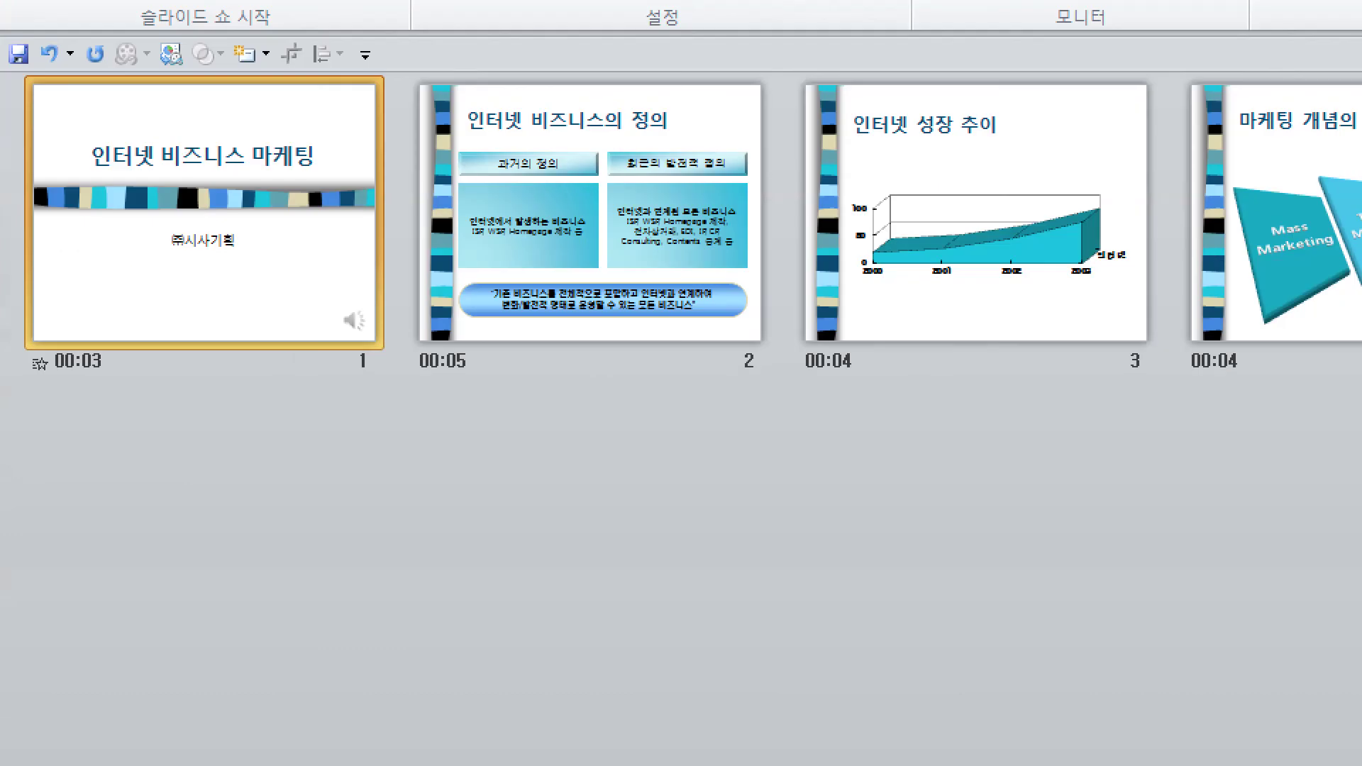
- Check the stored timings in Slide Sorter, then reopen slide 1 in Normal view
{"action": "left_click_drag", "start_coordinate": [21, 278], "coordinate": [60, 279]}
{"action": "left_click_drag", "start_coordinate": [416, 390], "coordinate": [480, 390]}
{"action": "left_click_drag", "start_coordinate": [814, 389], "coordinate": [900, 385]}
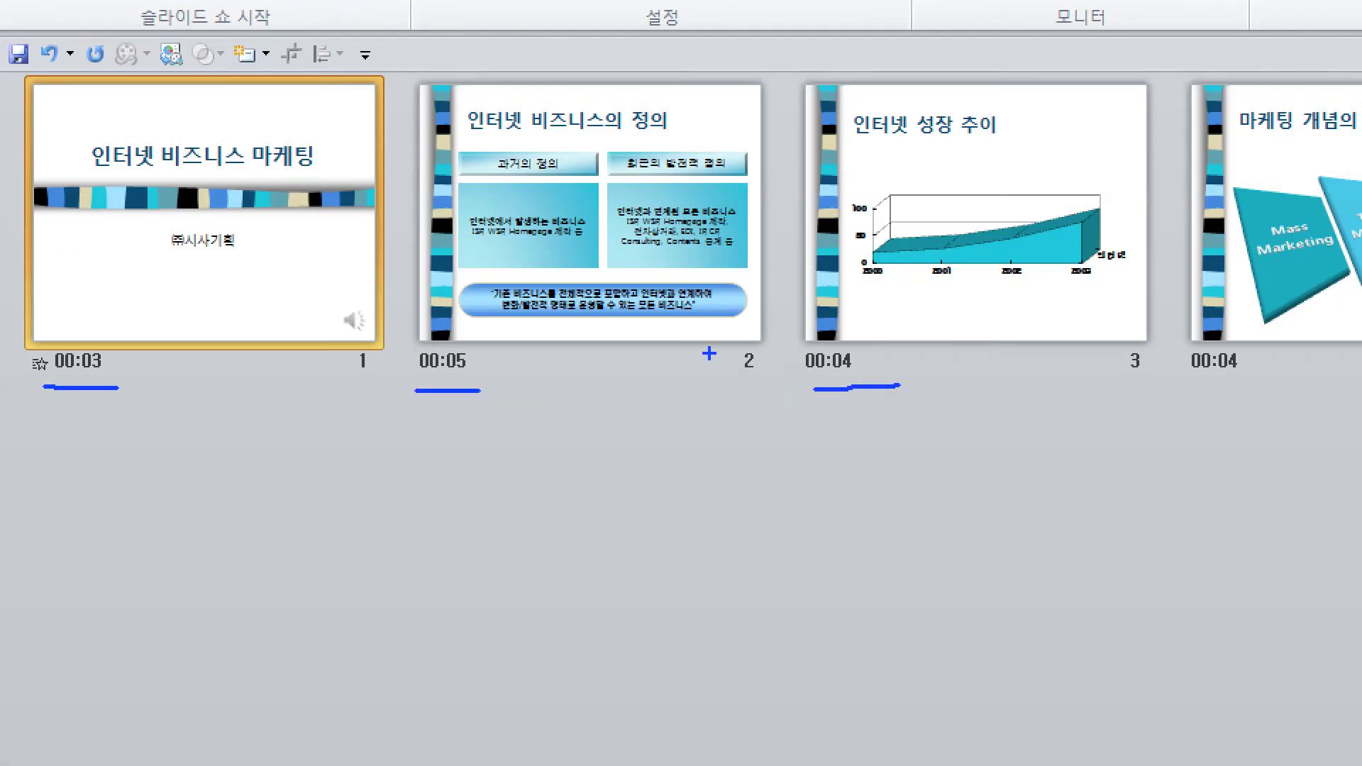
{"action": "key", "text": "Escape"}
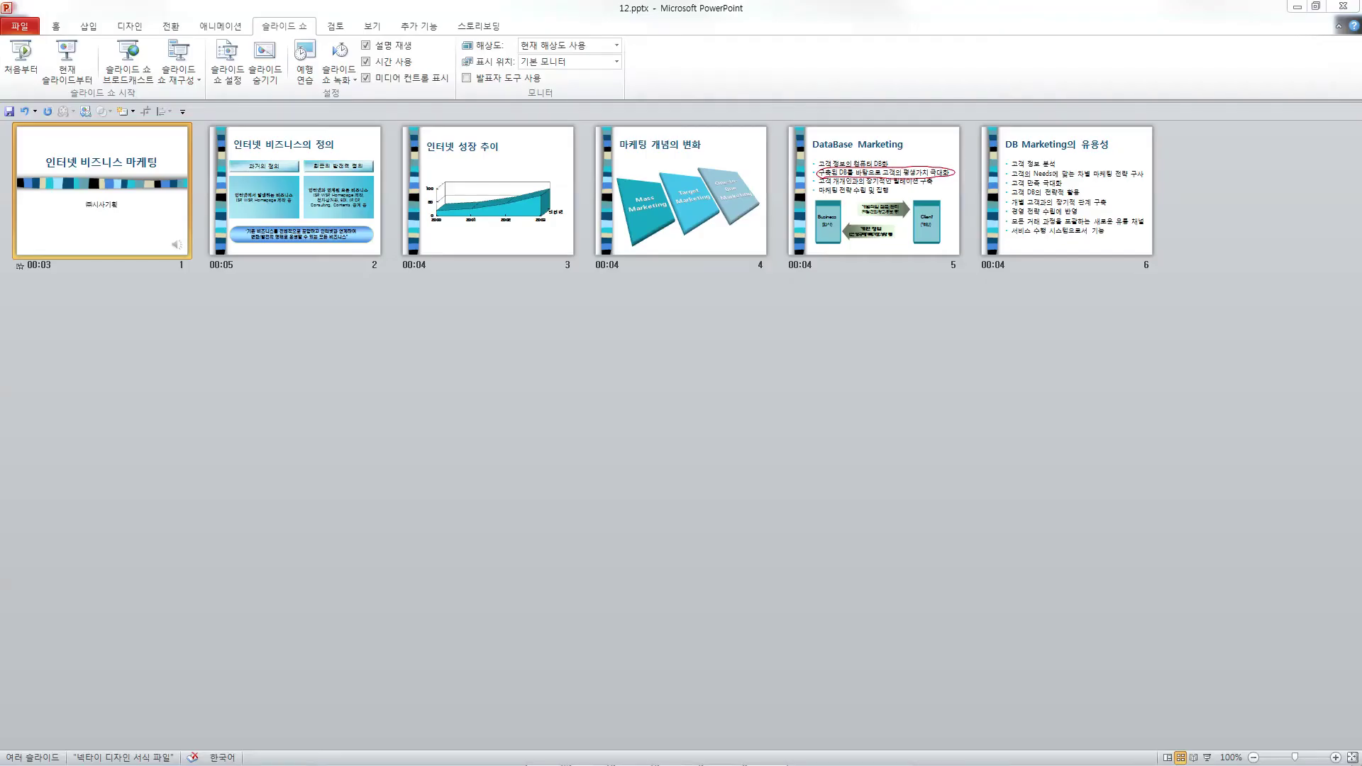
{"action": "double_click", "coordinate": [130, 232]}
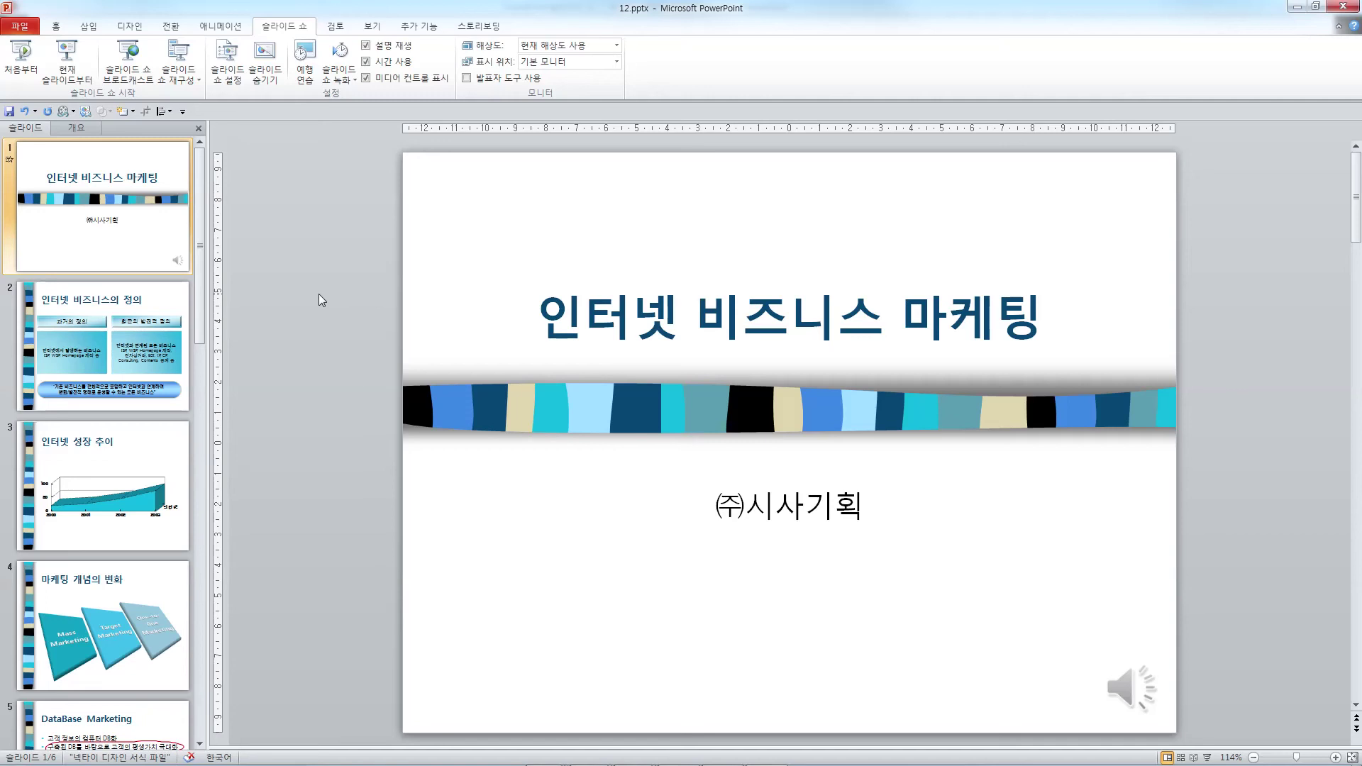
- Select slide 4 '마케팅 개념의 변화' and mark it as a hidden slide
{"action": "left_click", "coordinate": [119, 603]}
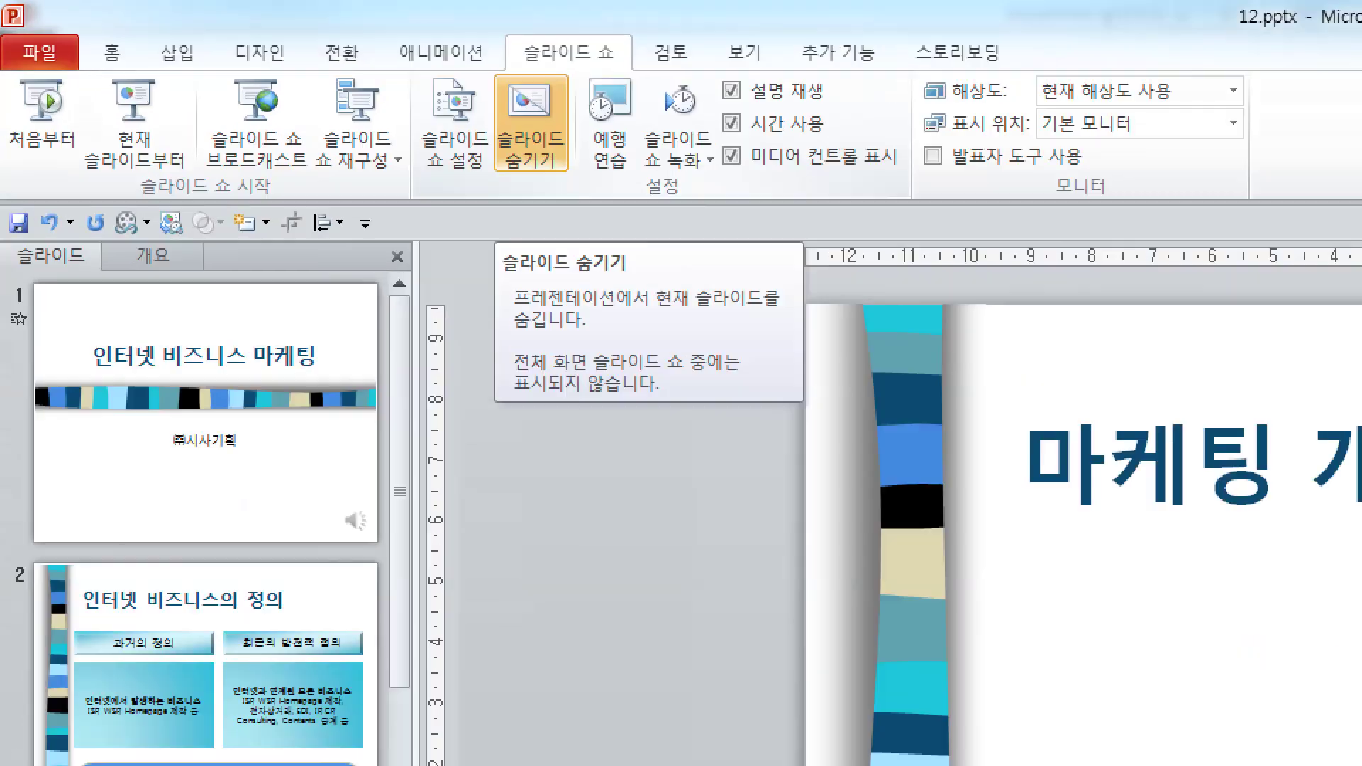
{"action": "left_click_drag", "start_coordinate": [530, 99], "coordinate": [572, 73]}
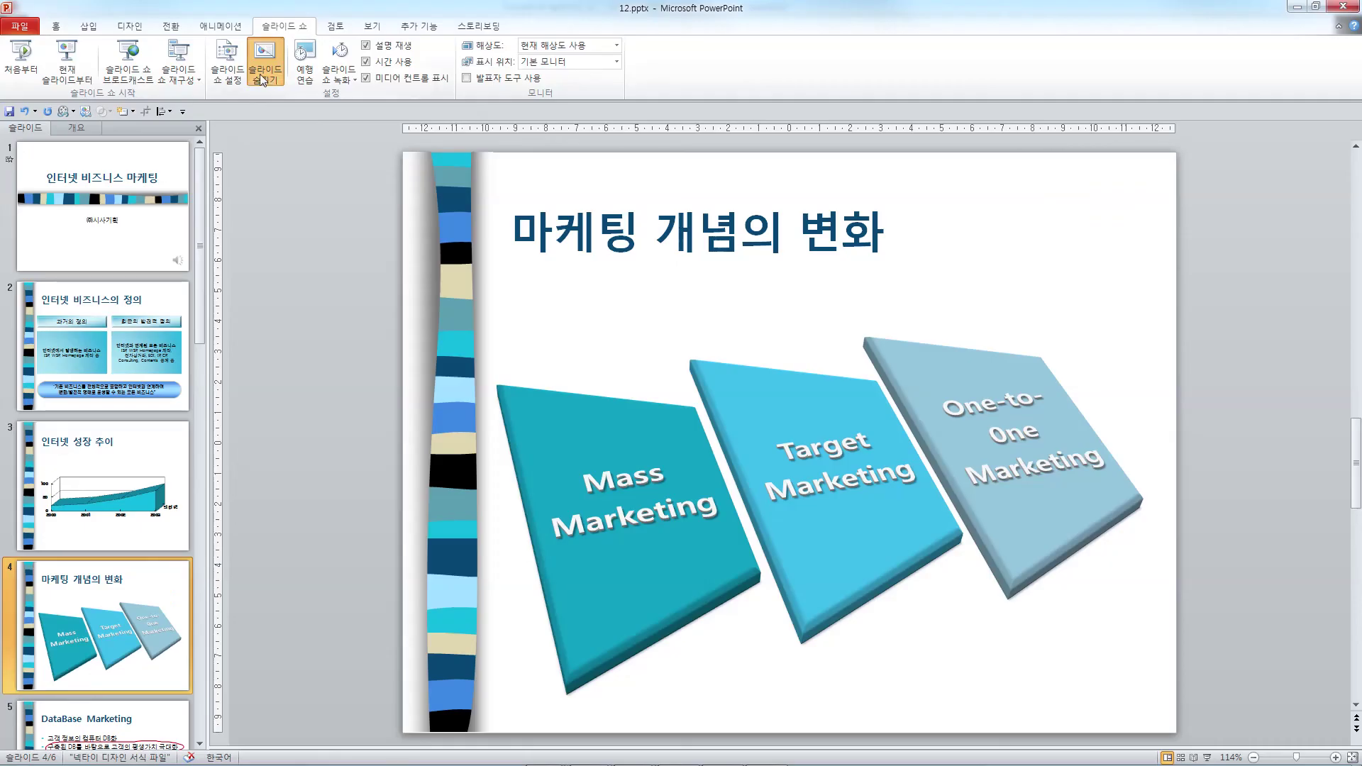
{"action": "left_click", "coordinate": [266, 71]}
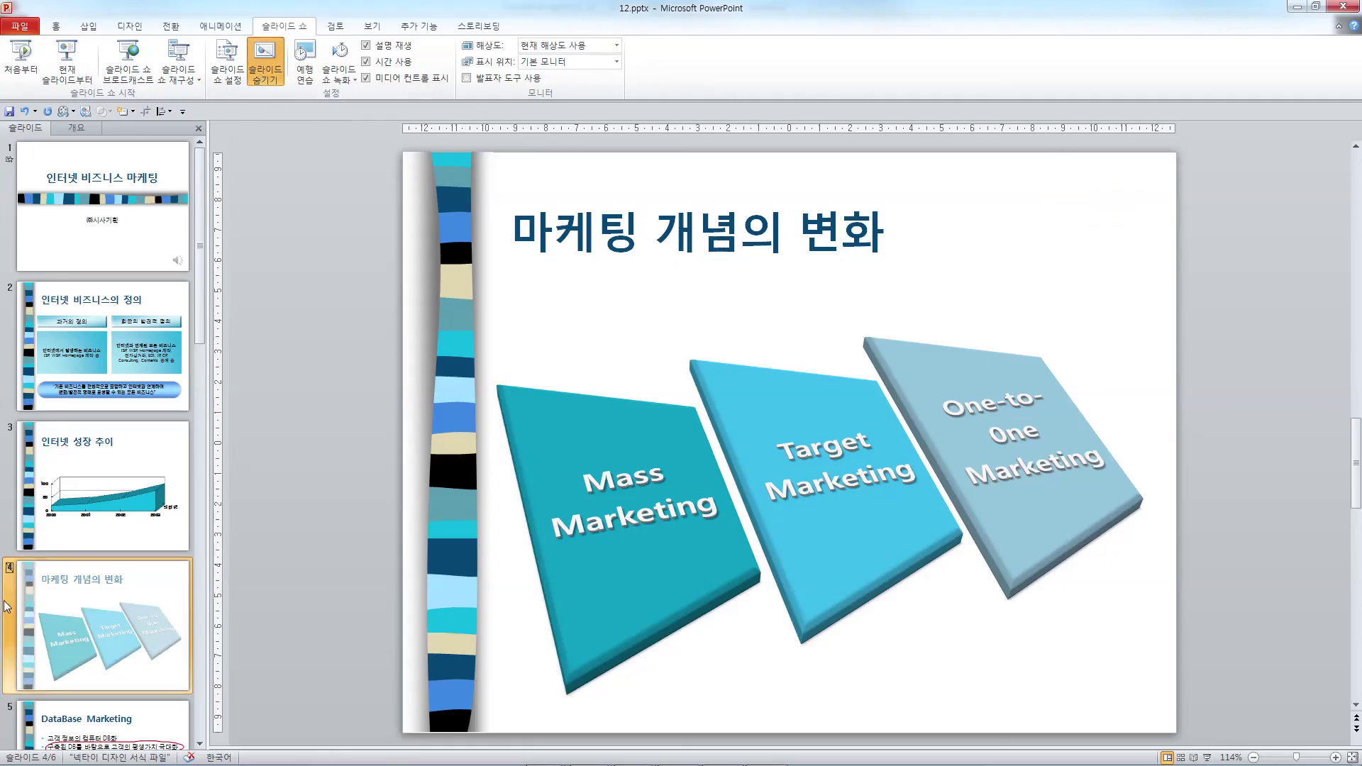